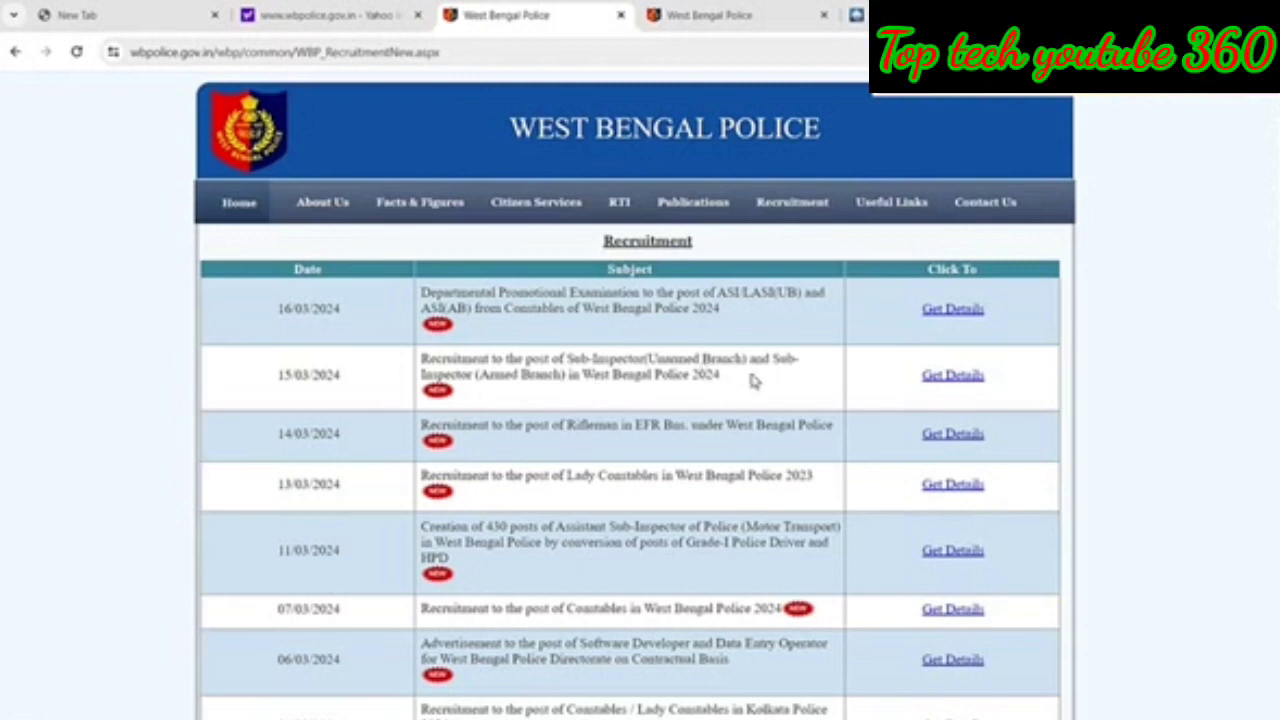
Open the online application site from the 2024 Sub-Inspector (UB and AB) recruitment notice and display that post's details.
left_click(950, 376)
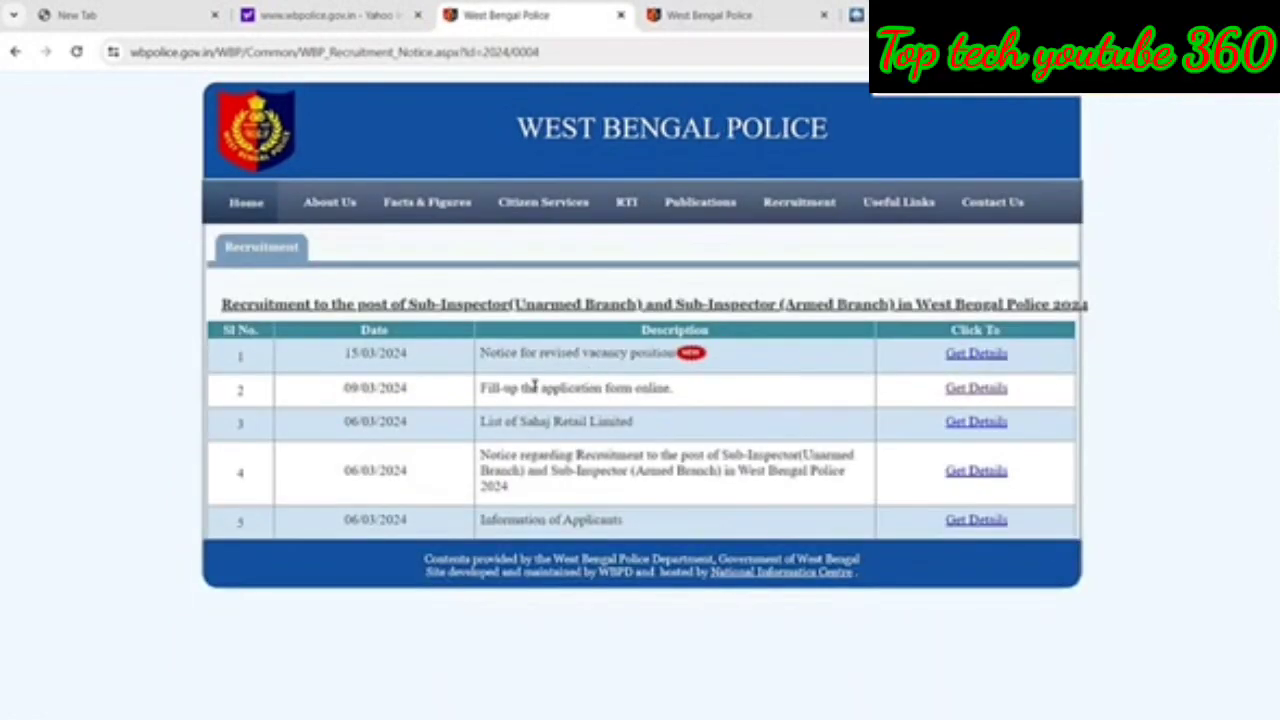
left_click(976, 389)
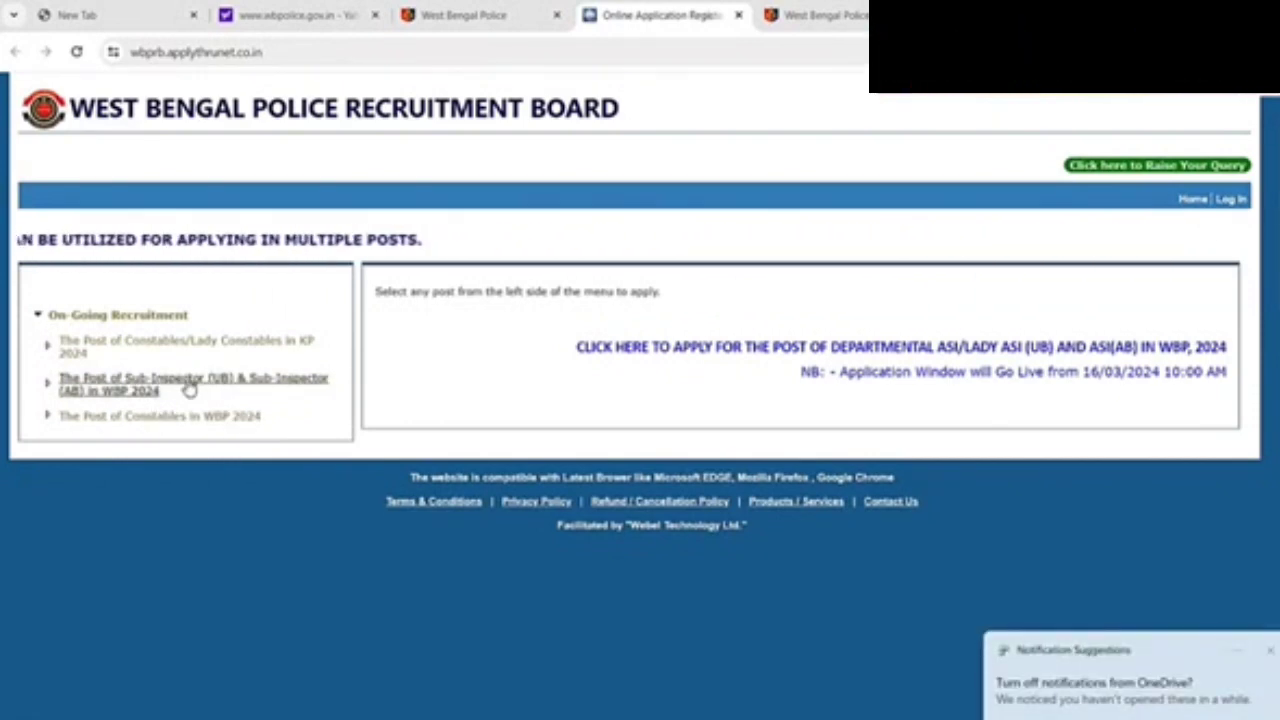
left_click(189, 389)
Check the start and end dates for applying online to the Sub-Inspector (UB) & Sub-Inspector (AB) post.
scroll(767, 469, "down", 1)
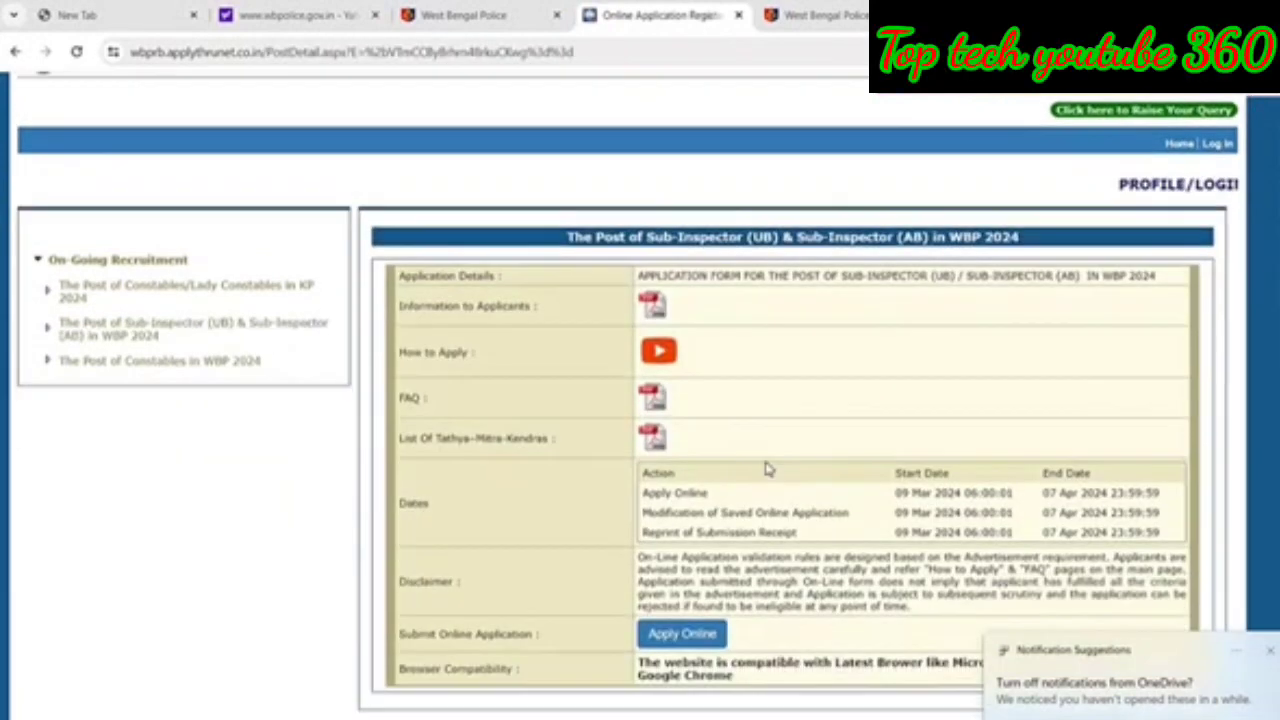
scroll(767, 469, "down", 1)
left_click_drag(893, 446, 966, 455)
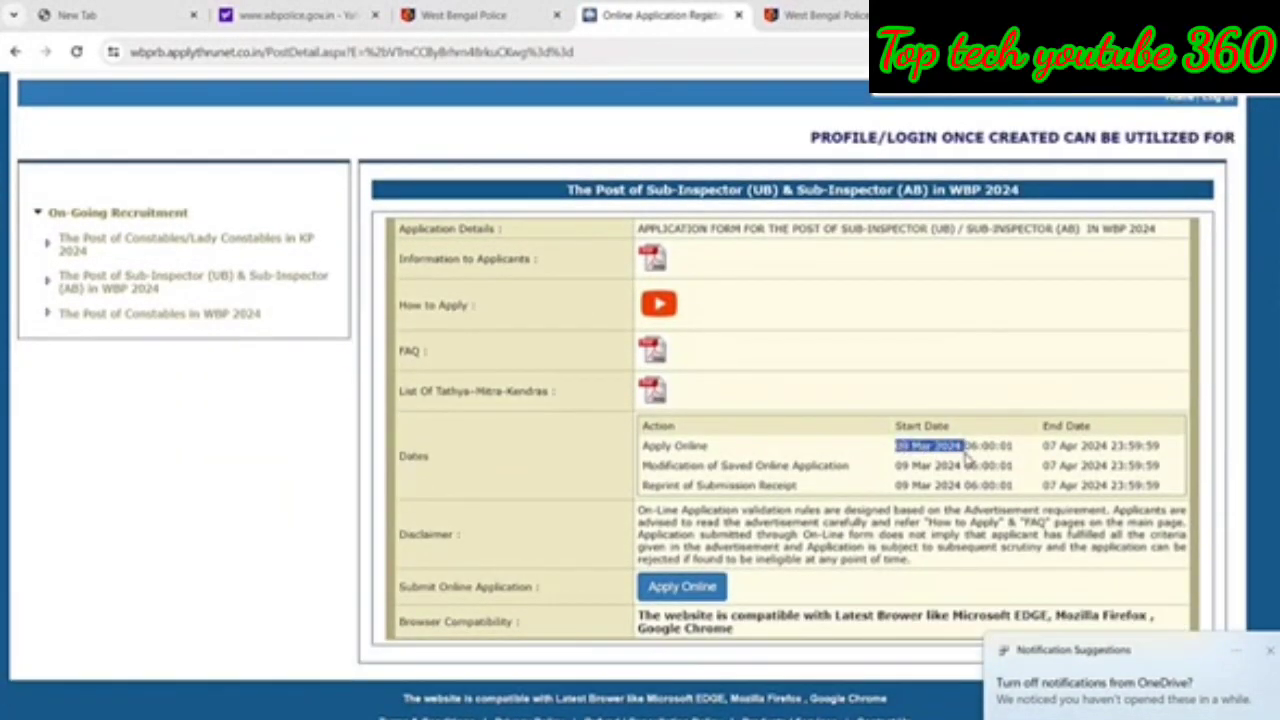
left_click_drag(1042, 446, 1108, 446)
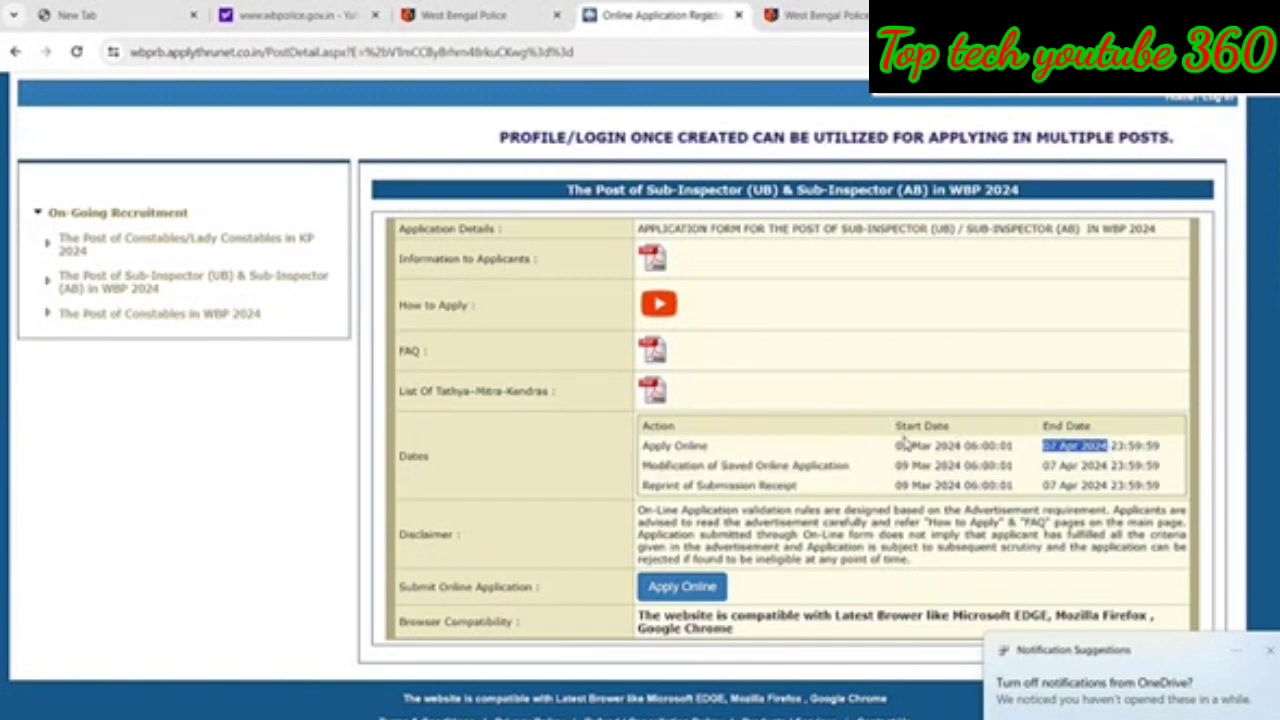
Start the online application and view the sign-up form for new applicants.
left_click(700, 590)
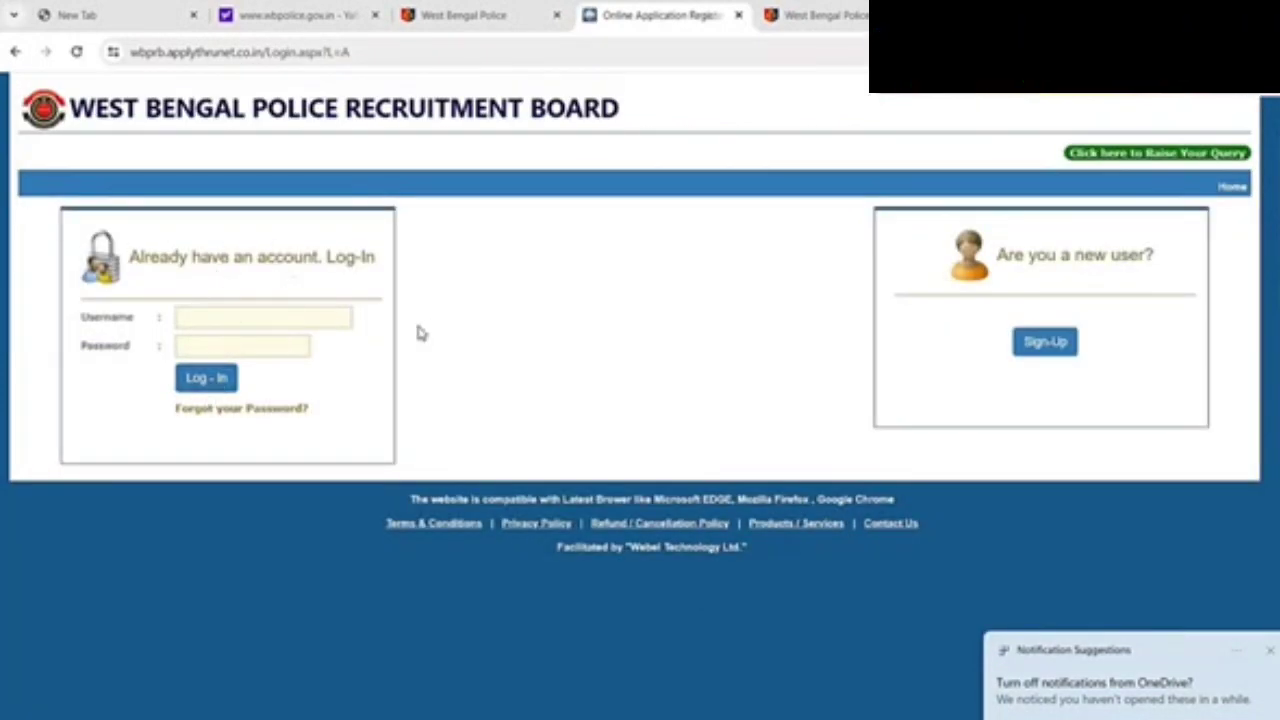
left_click(1045, 345)
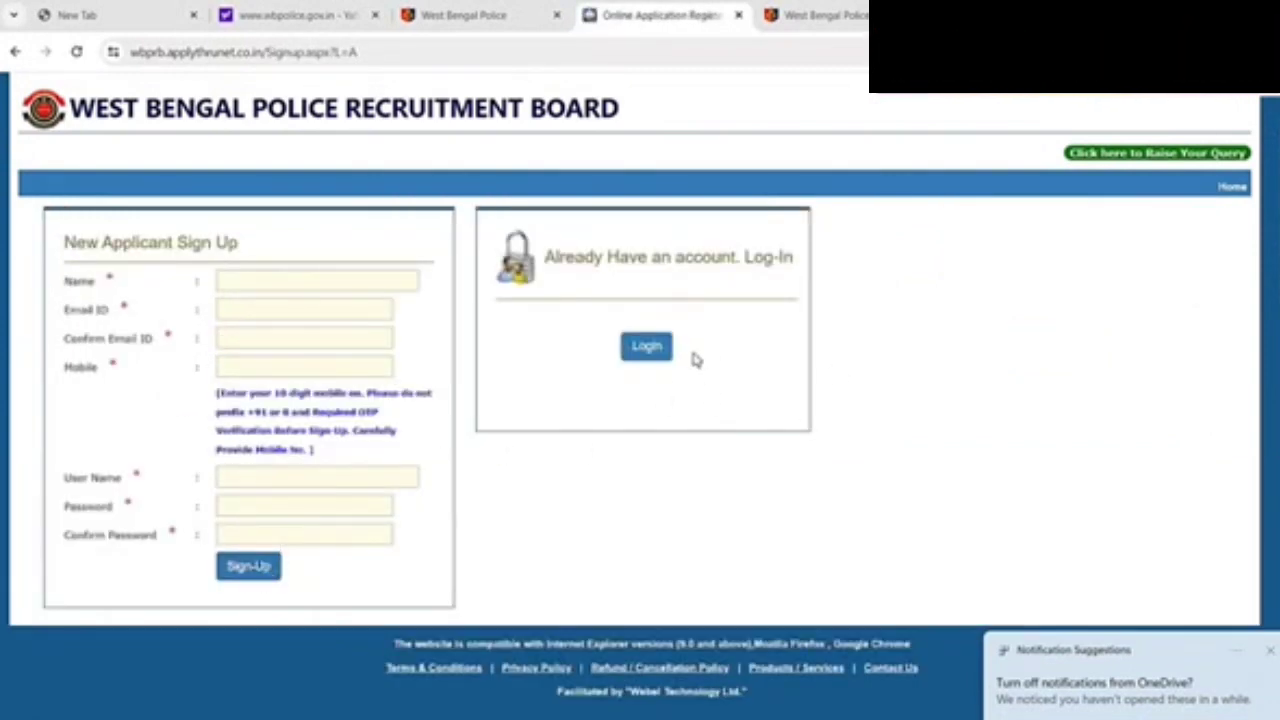
Return to the home page and log in with the existing account's username and password.
left_click(1232, 186)
left_click(1170, 236)
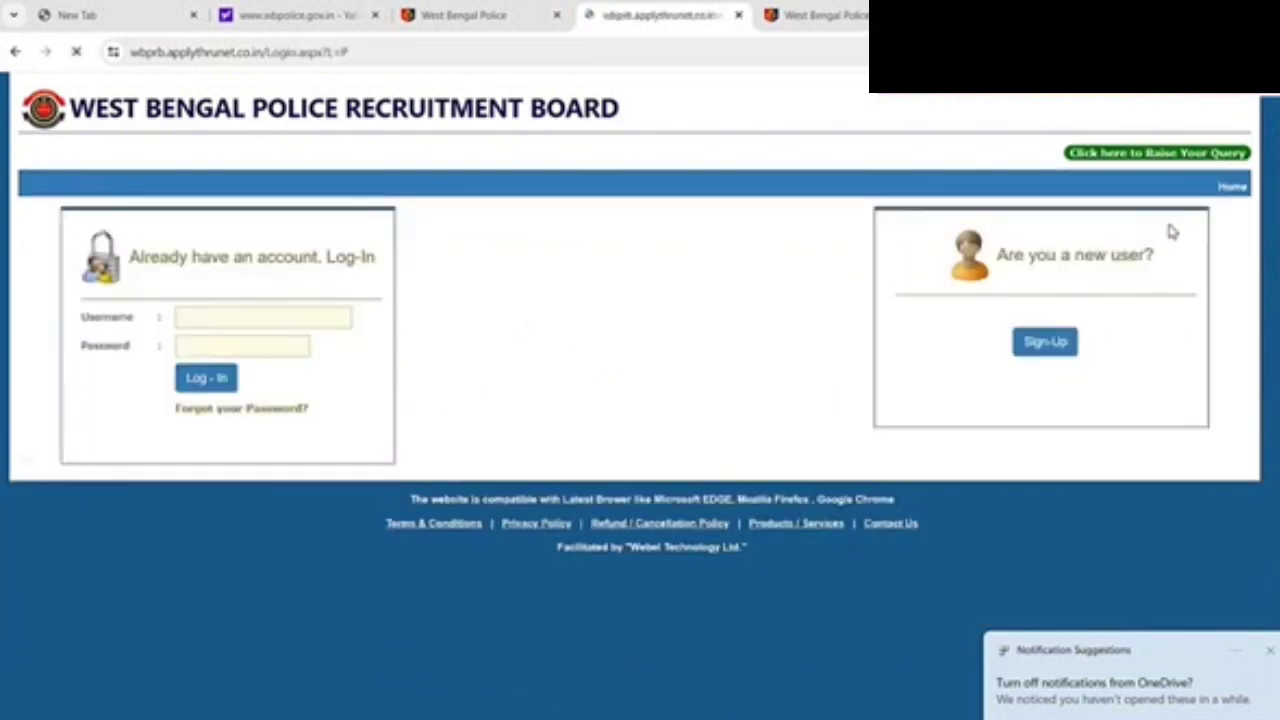
left_click(241, 315)
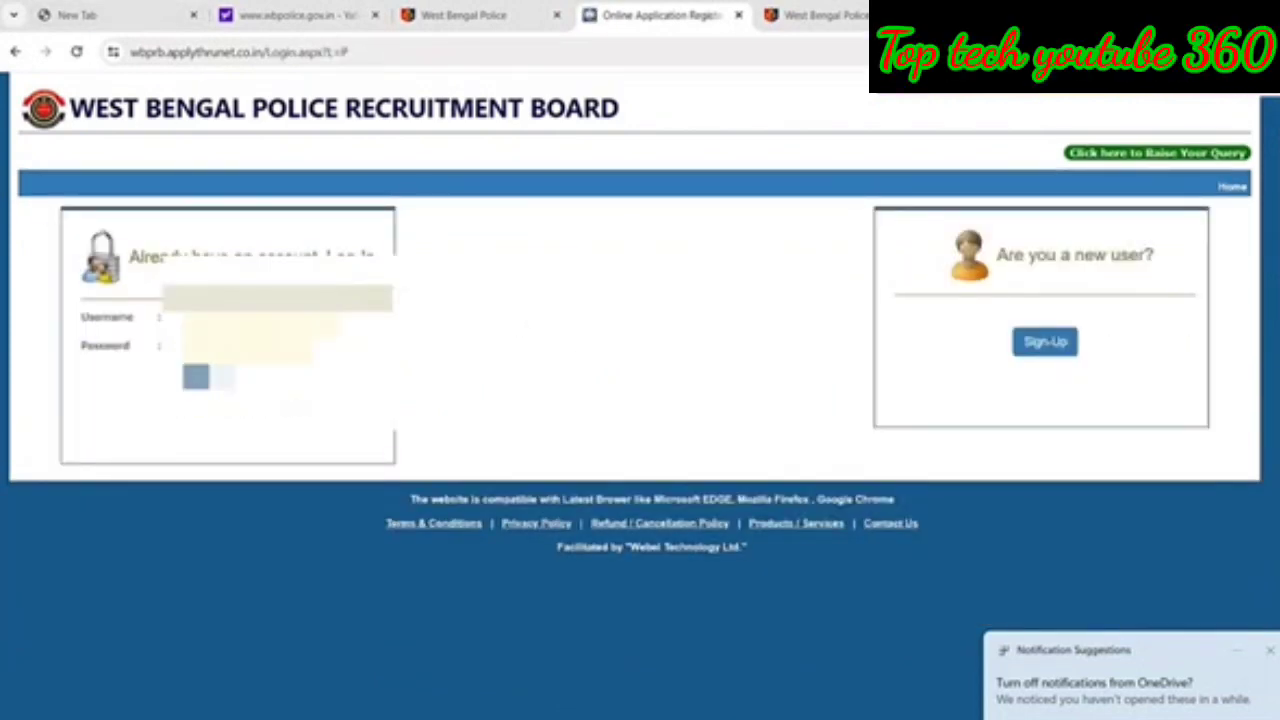
left_click(300, 360)
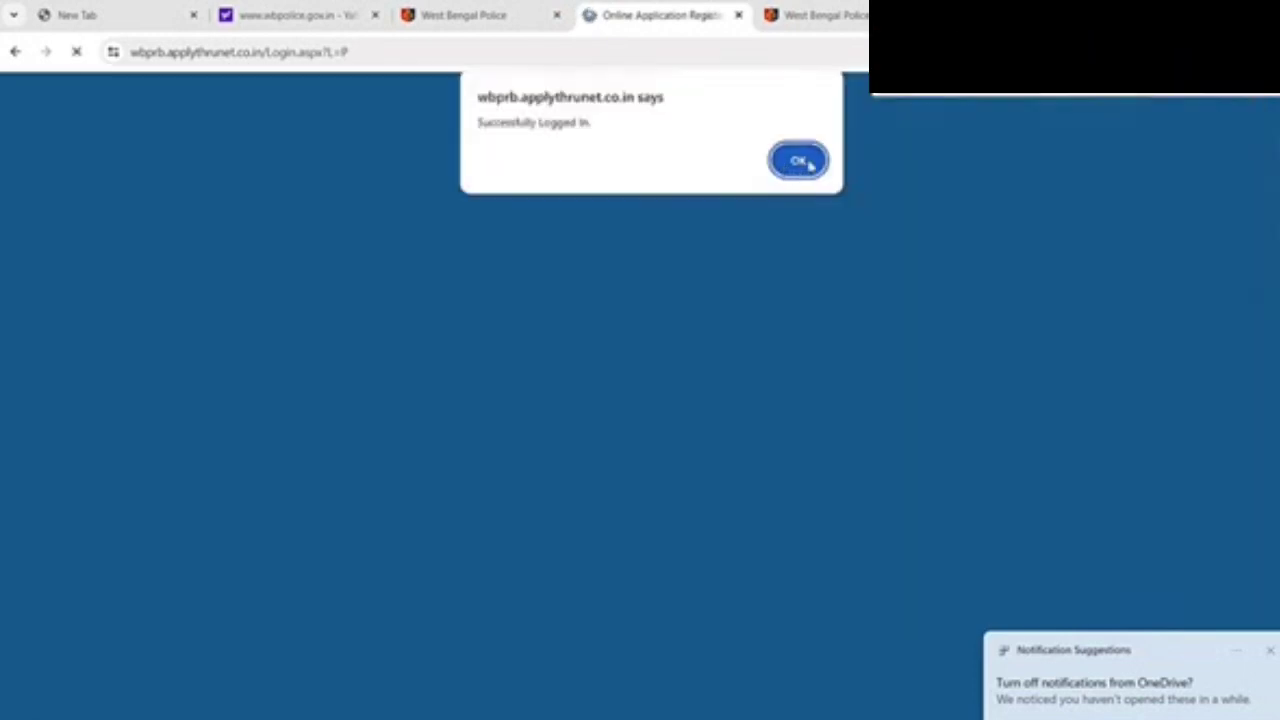
left_click(800, 160)
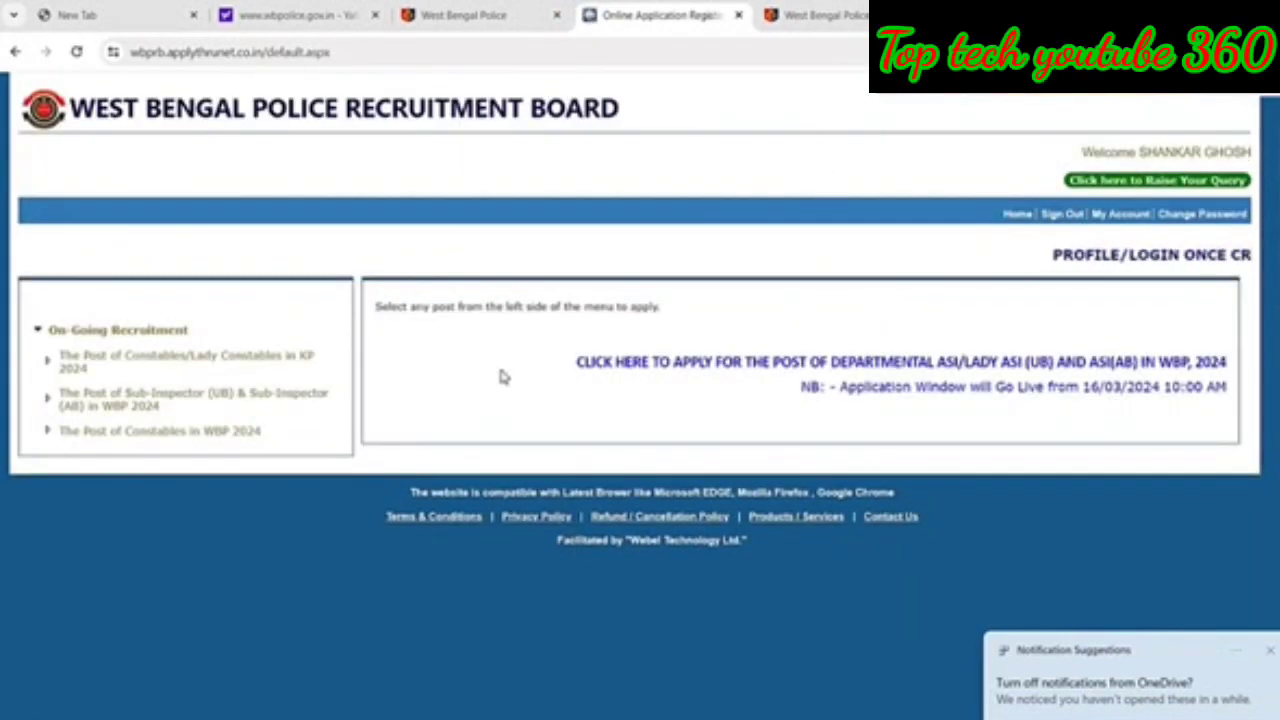
Apply online for the Sub-Inspector (UB) & Sub-Inspector (AB) post, fetching personal information from the application already submitted for another post.
left_click(205, 400)
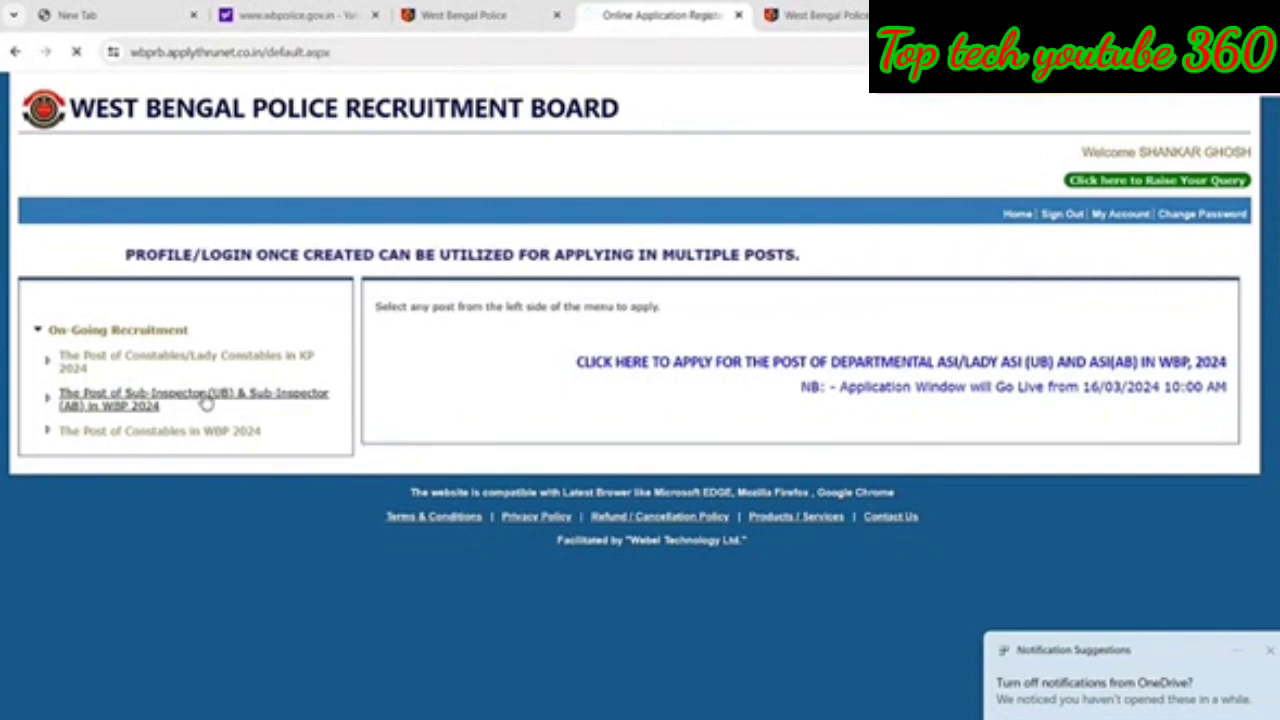
scroll(500, 434, "down", 1)
left_click(683, 620)
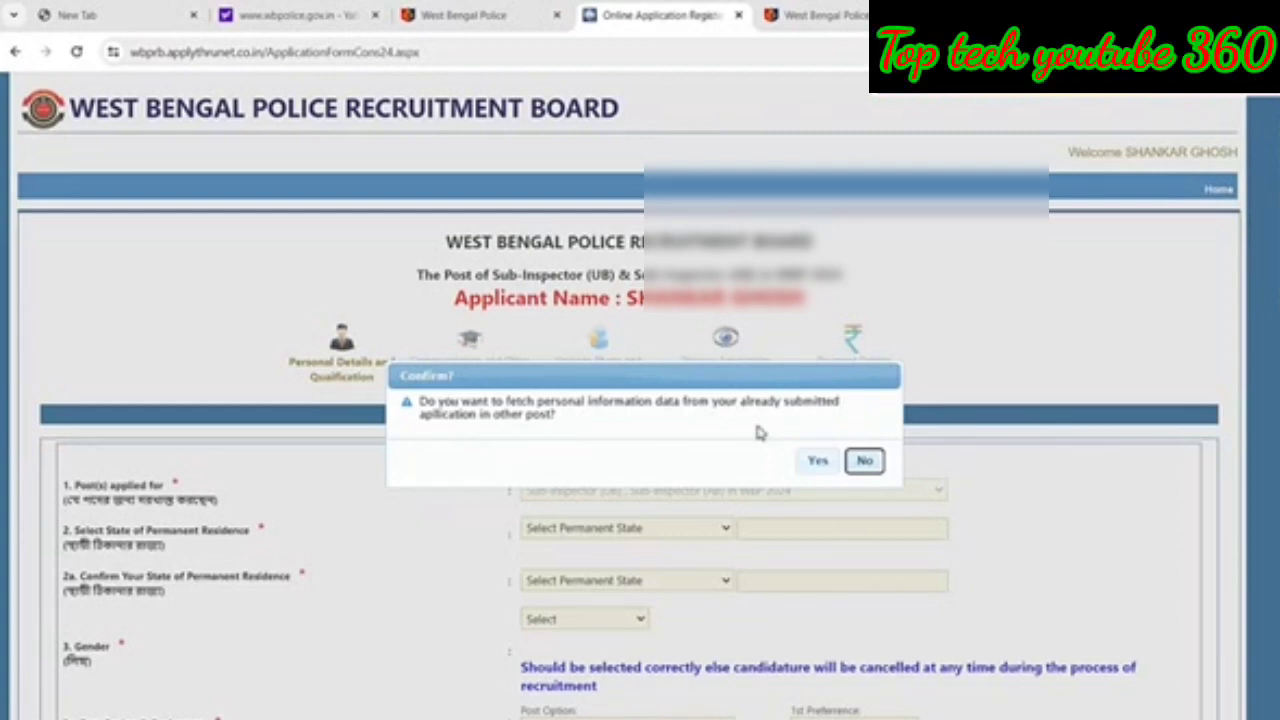
left_click(818, 462)
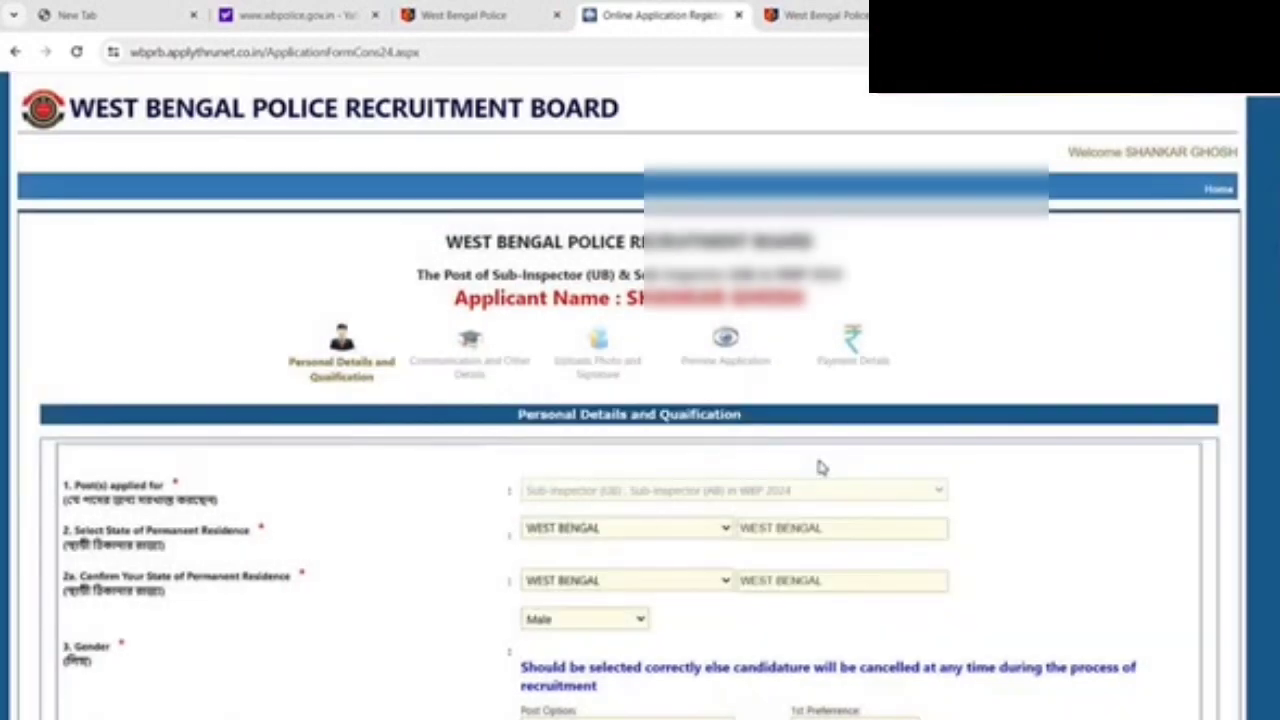
Choose the post option for the applicant under Post Option & Preference in the personal details.
scroll(755, 486, "down", 1)
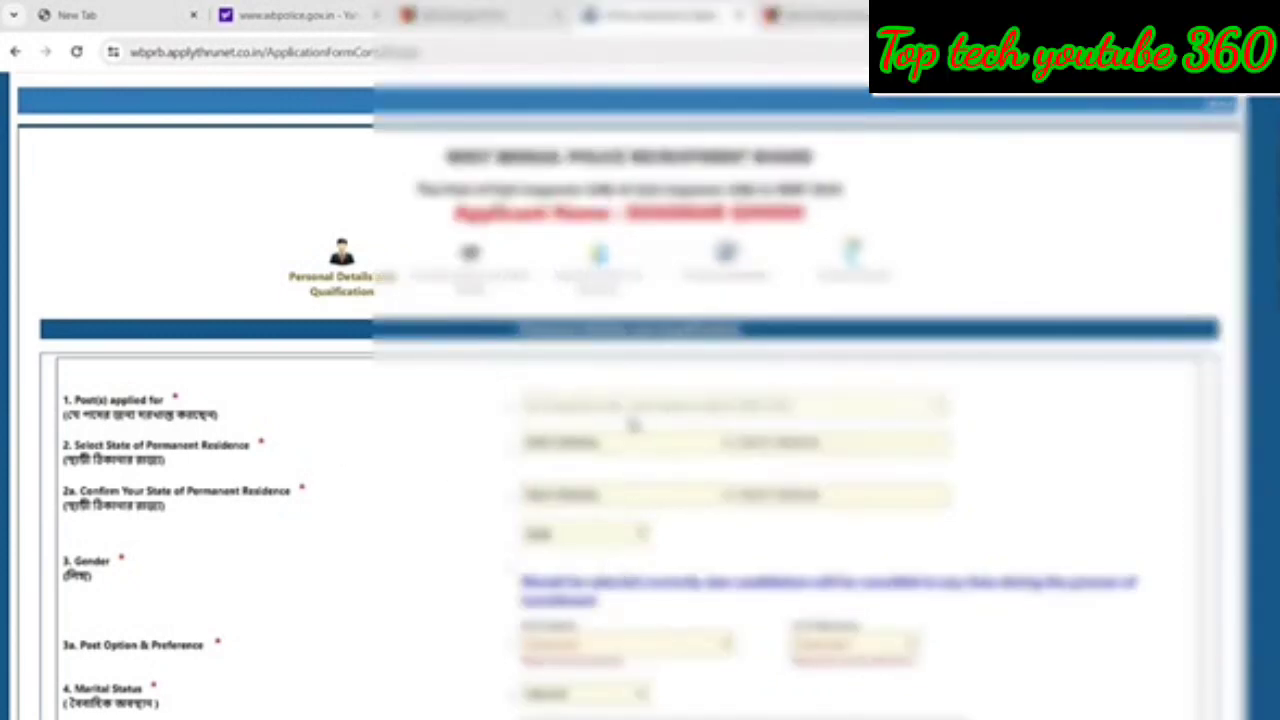
scroll(670, 487, "down", 2)
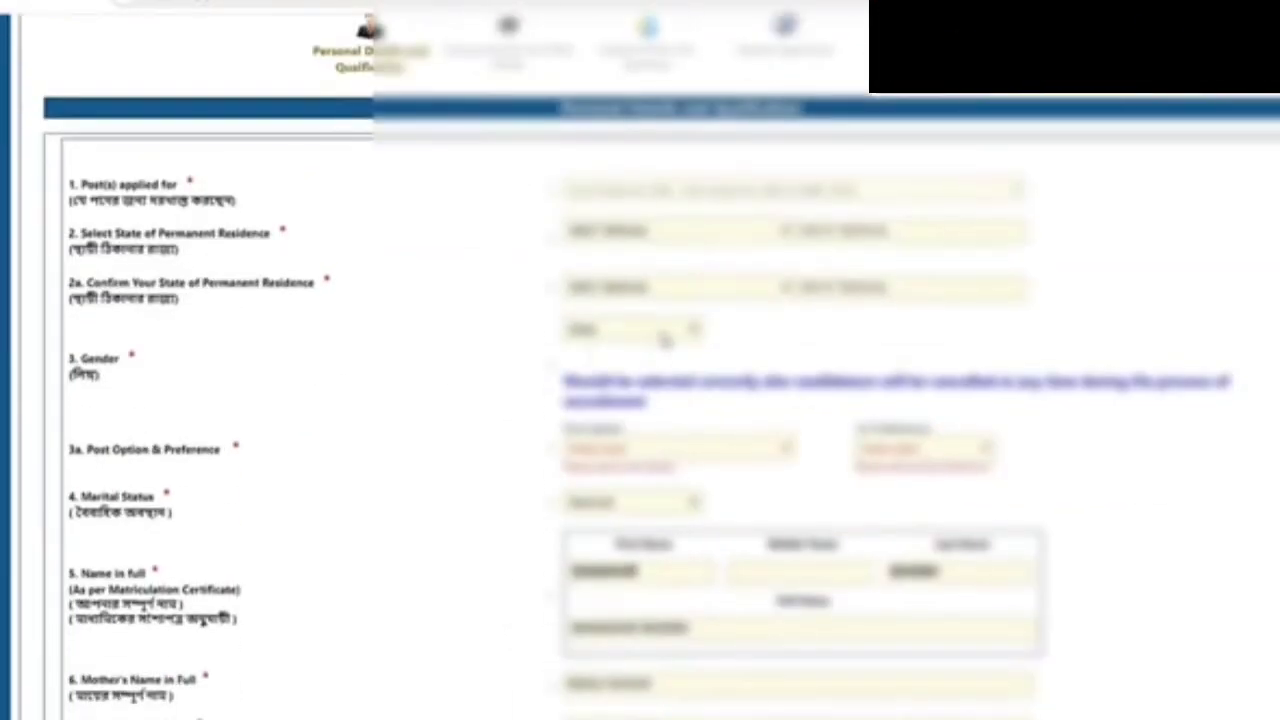
scroll(686, 427, "down", 1)
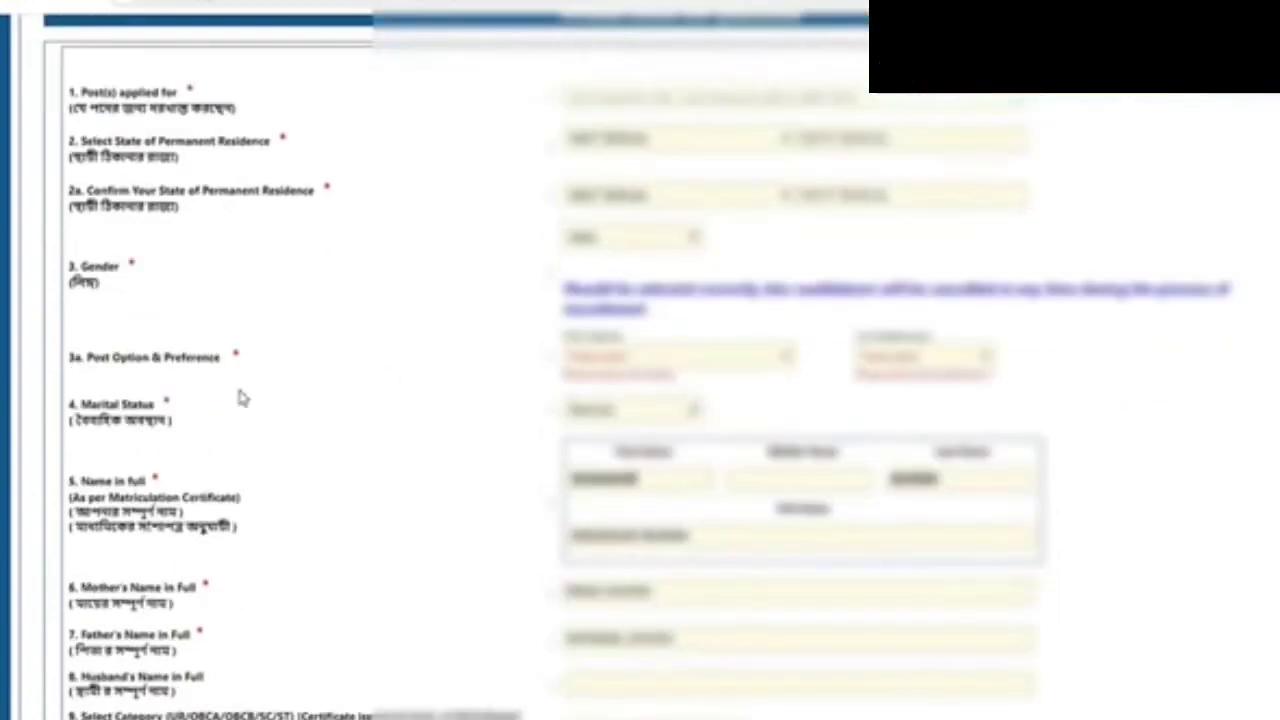
left_click(738, 360)
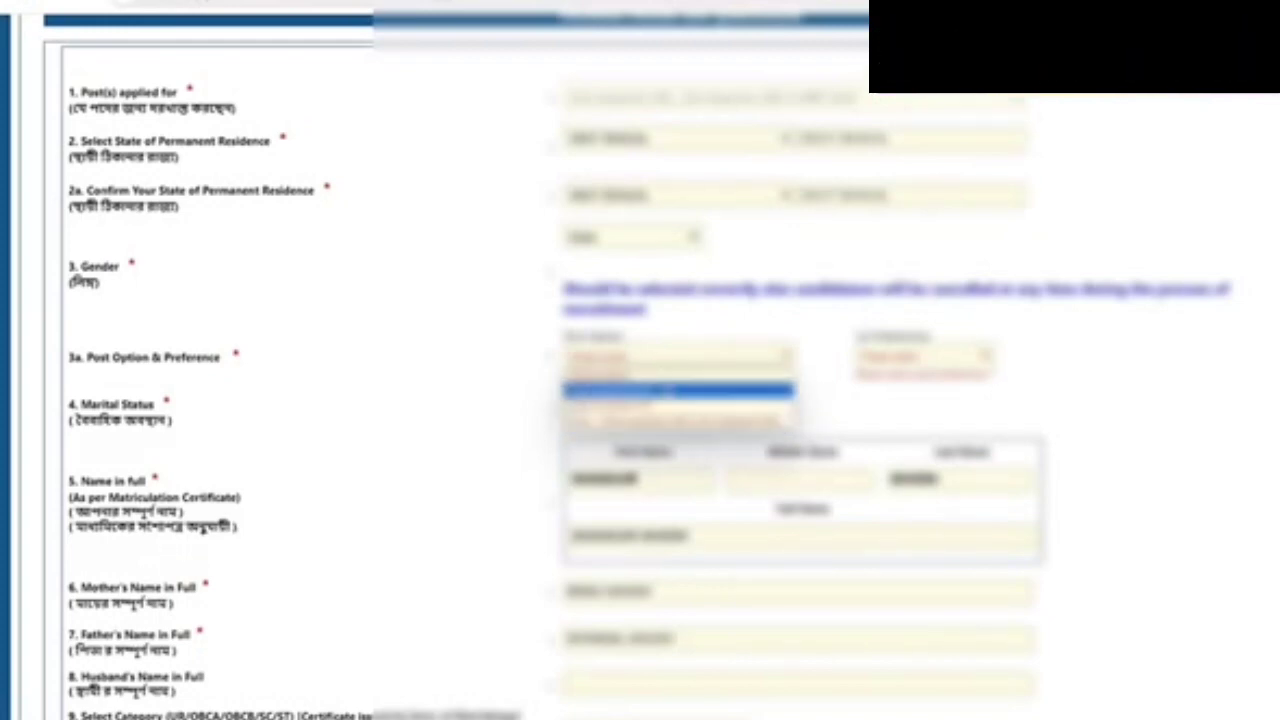
left_click(678, 418)
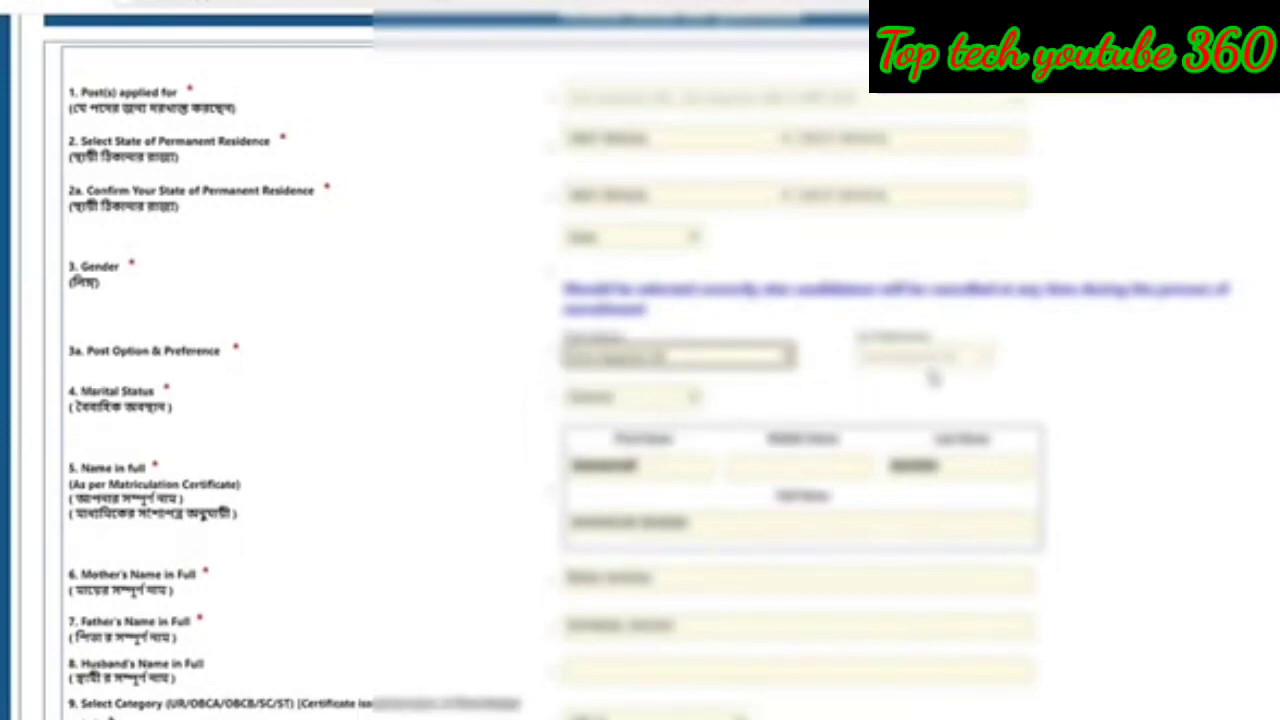
Examine the prefilled names, category, date of birth, mobile number and education qualifications in the personal details form.
scroll(640, 400, "down", 3)
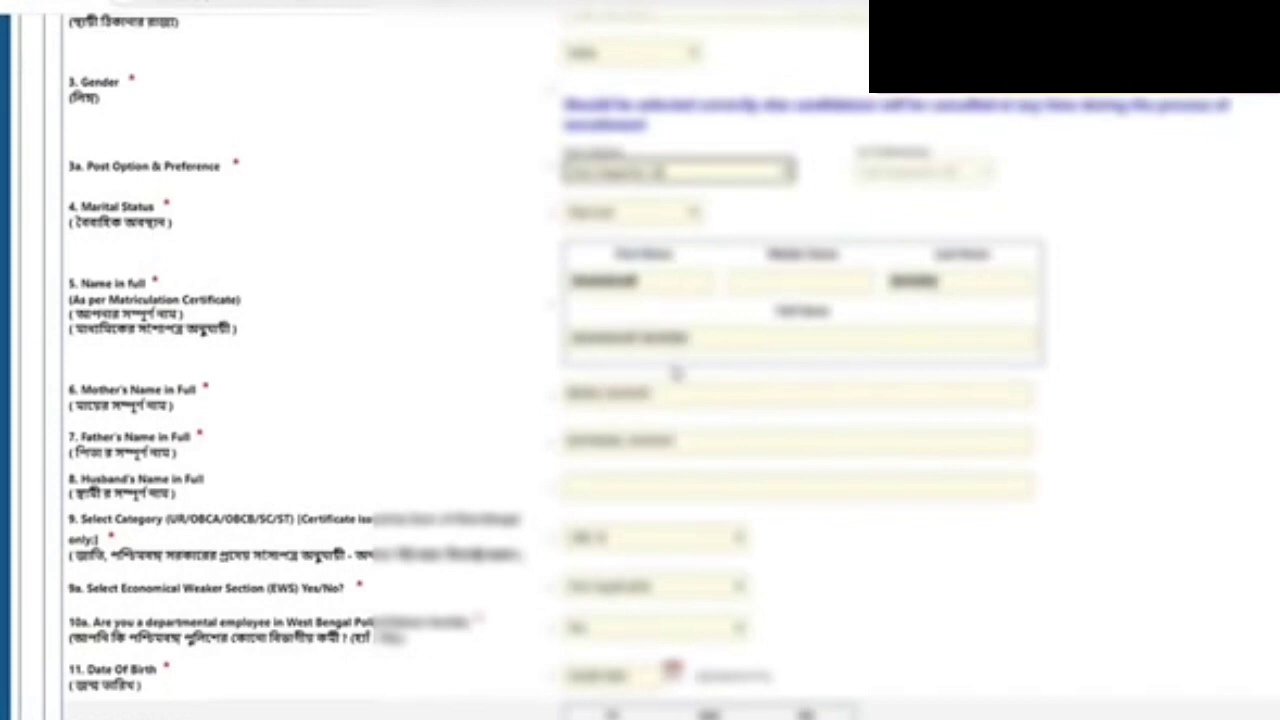
scroll(662, 380, "down", 2)
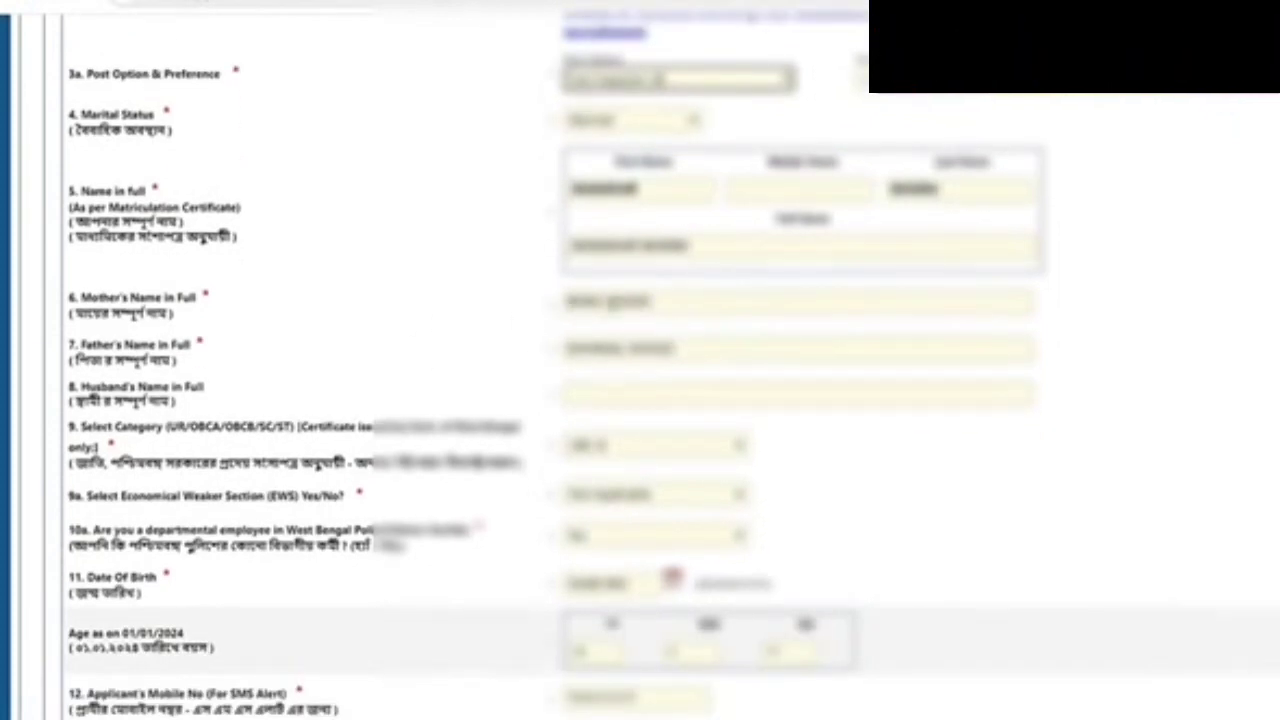
scroll(692, 346, "down", 2)
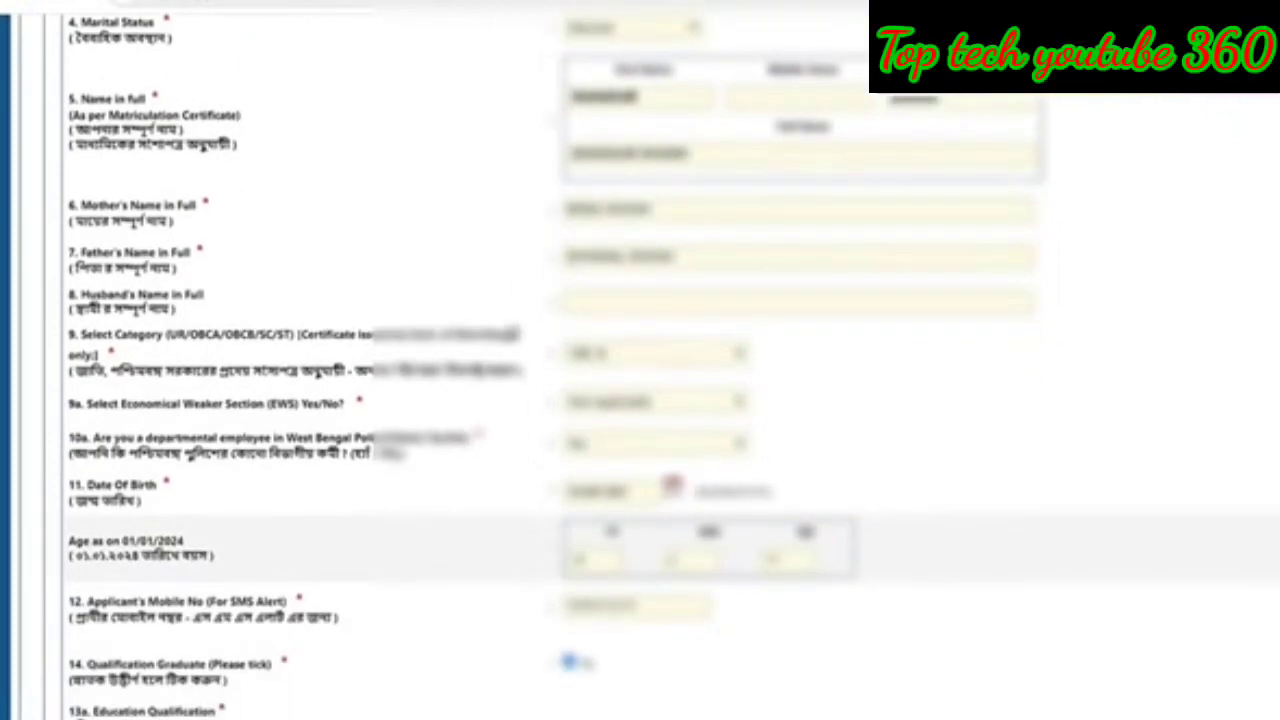
scroll(678, 355, "down", 2)
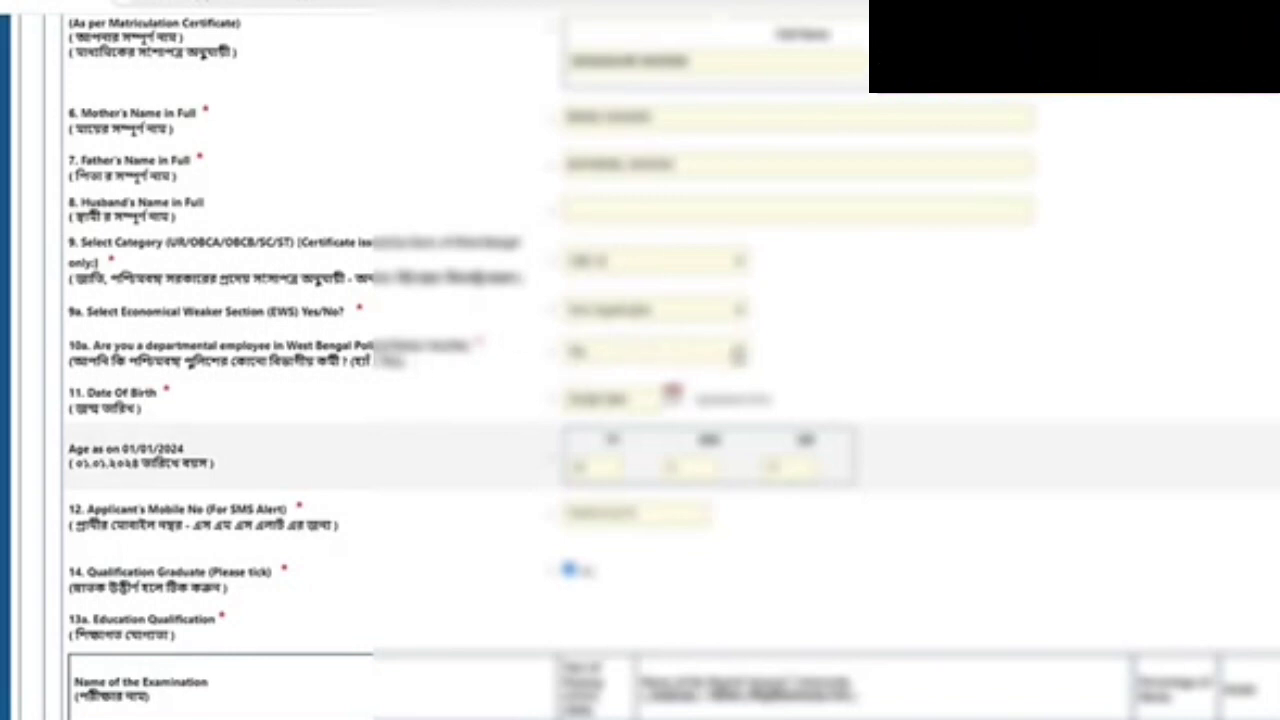
scroll(650, 312, "down", 2)
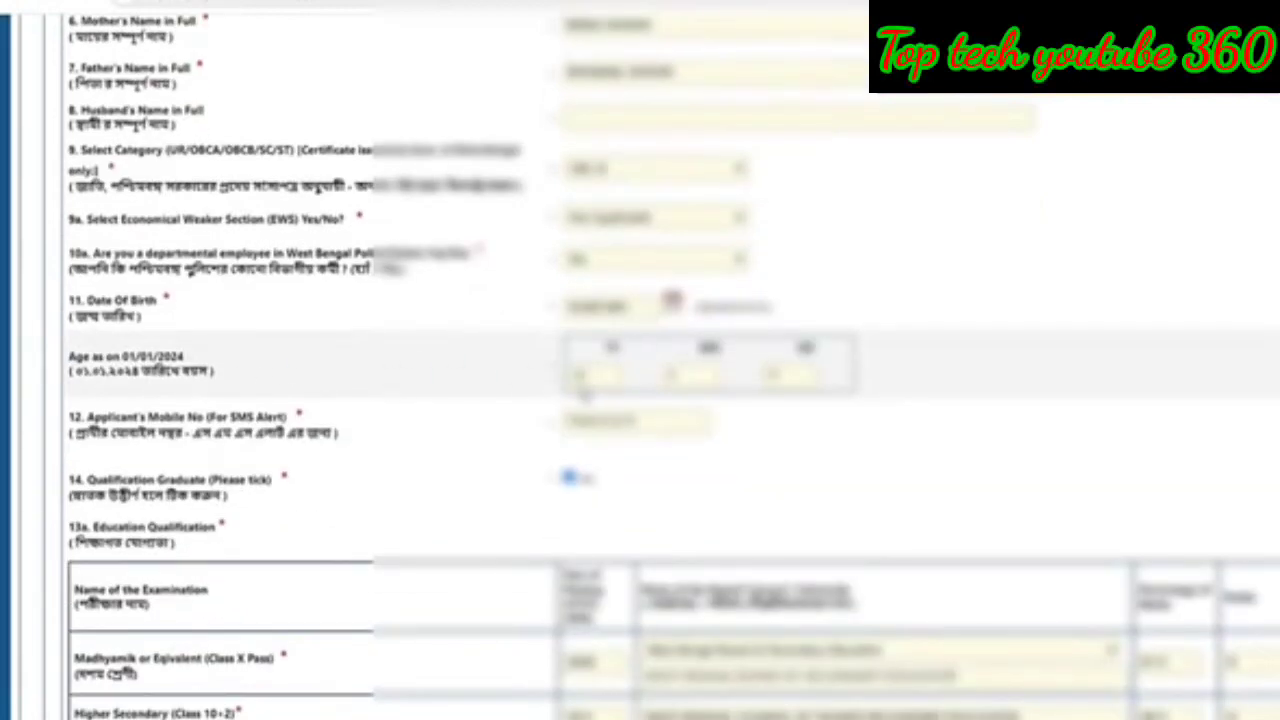
scroll(549, 362, "down", 2)
scroll(655, 345, "down", 4)
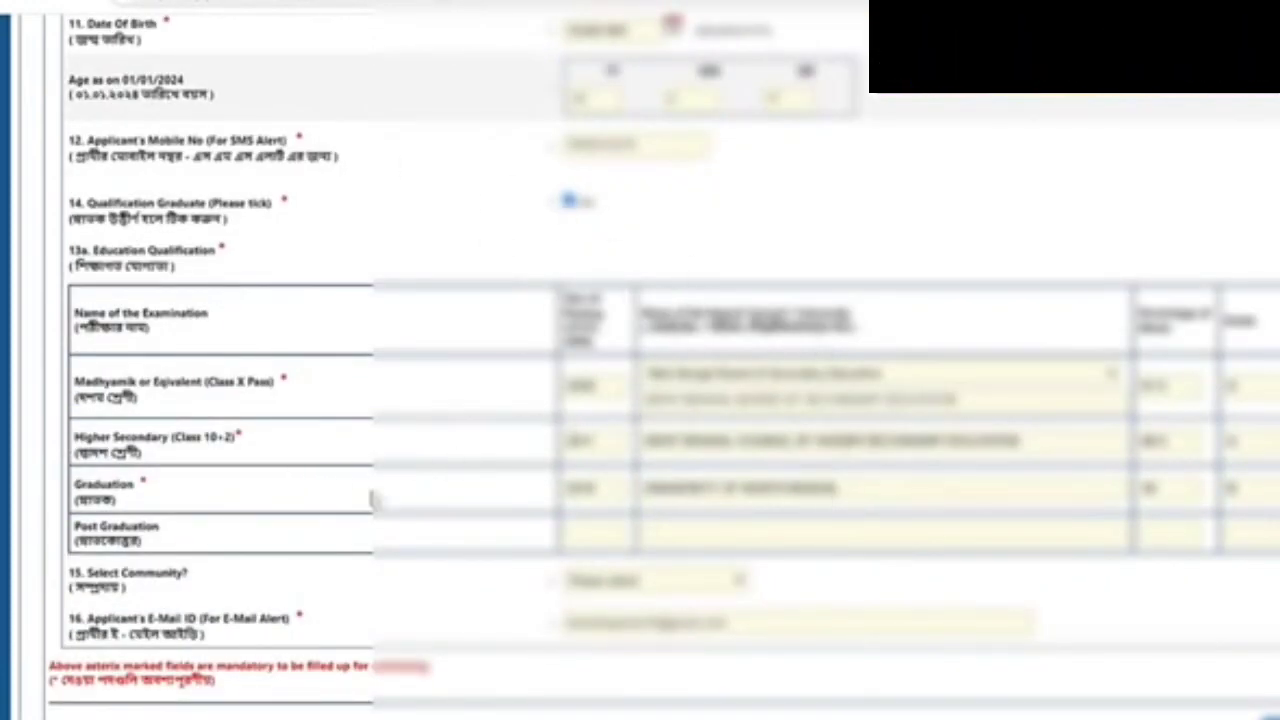
scroll(772, 528, "down", 3)
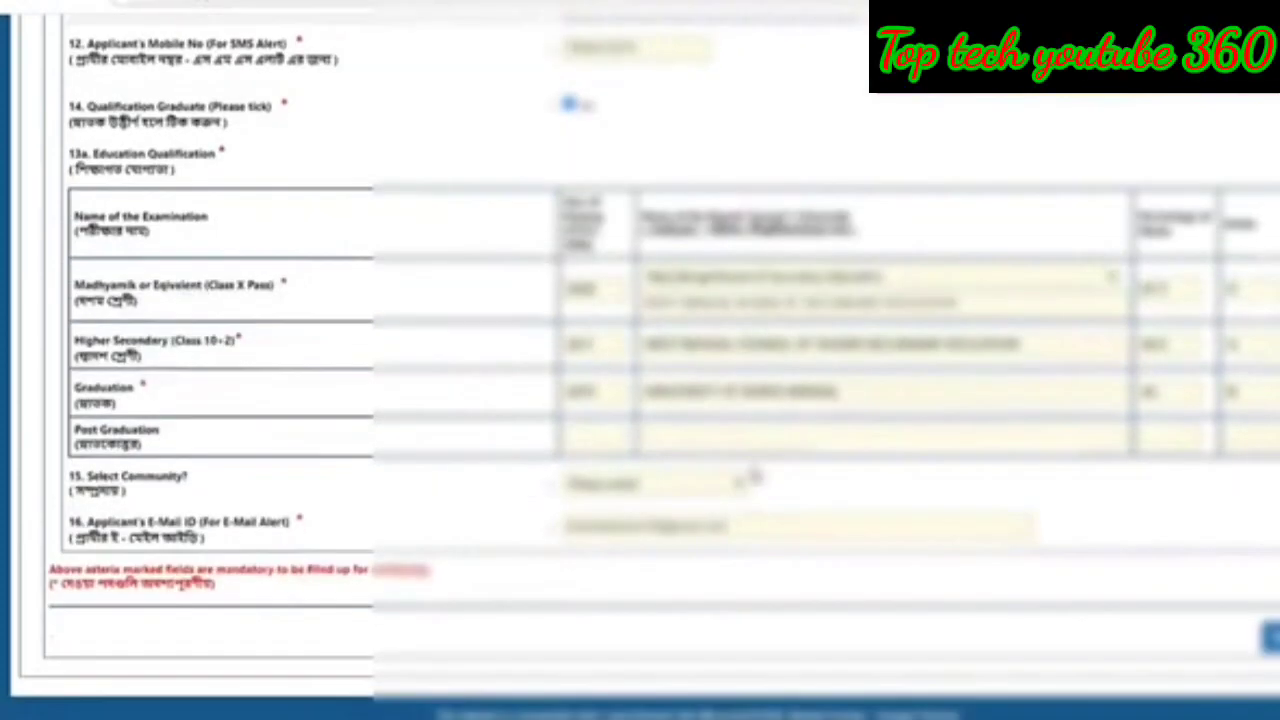
Submit the personal details and qualification page with no community selected, and confirm the summary of entries.
left_click(708, 460)
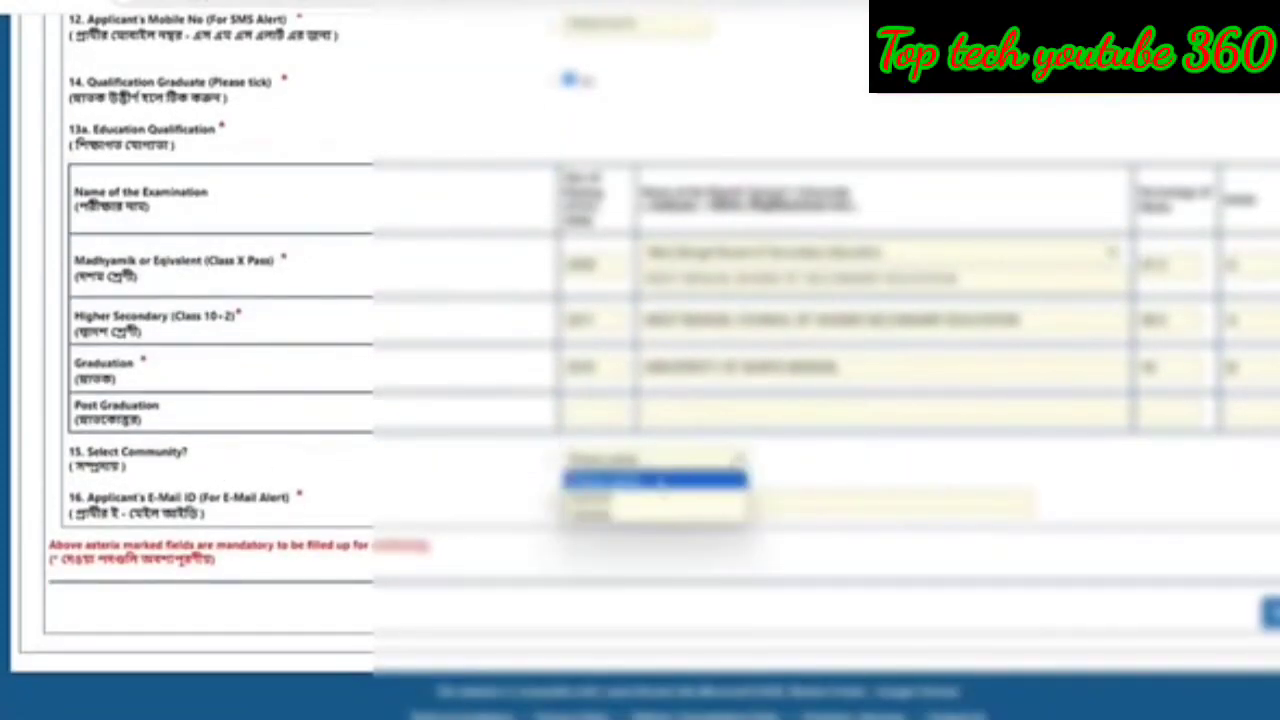
left_click(710, 468)
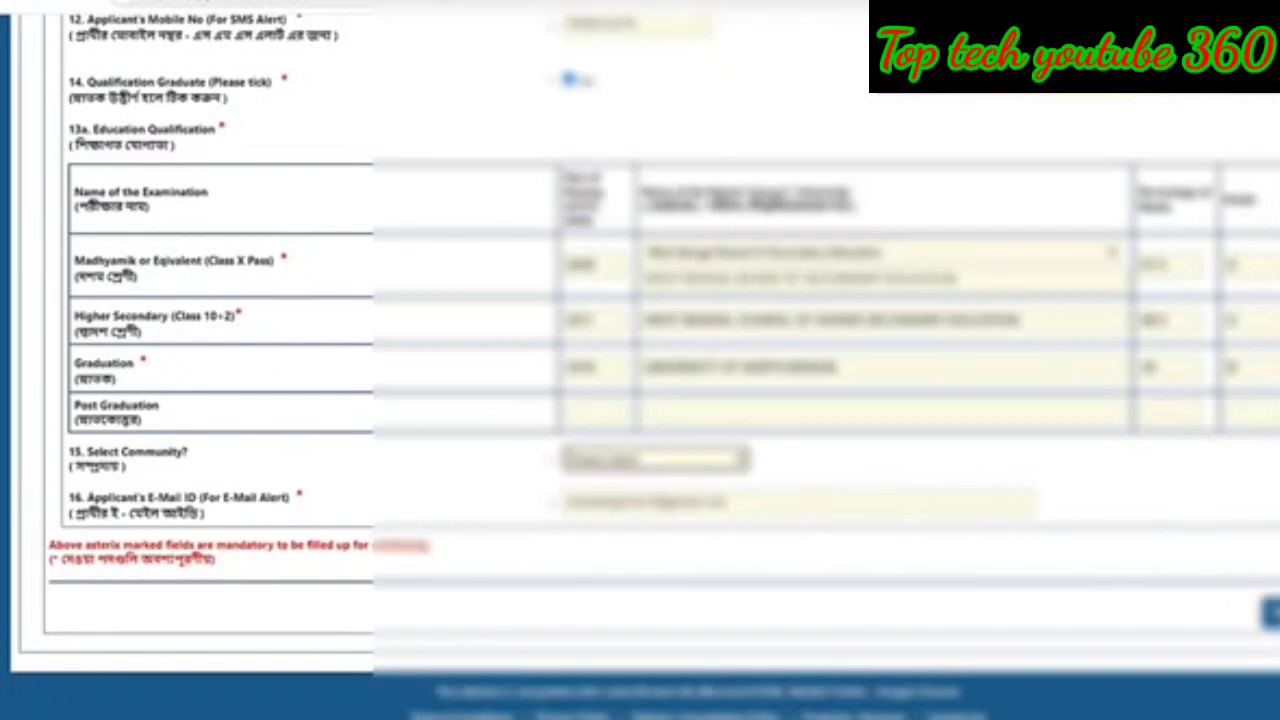
left_click(1267, 612)
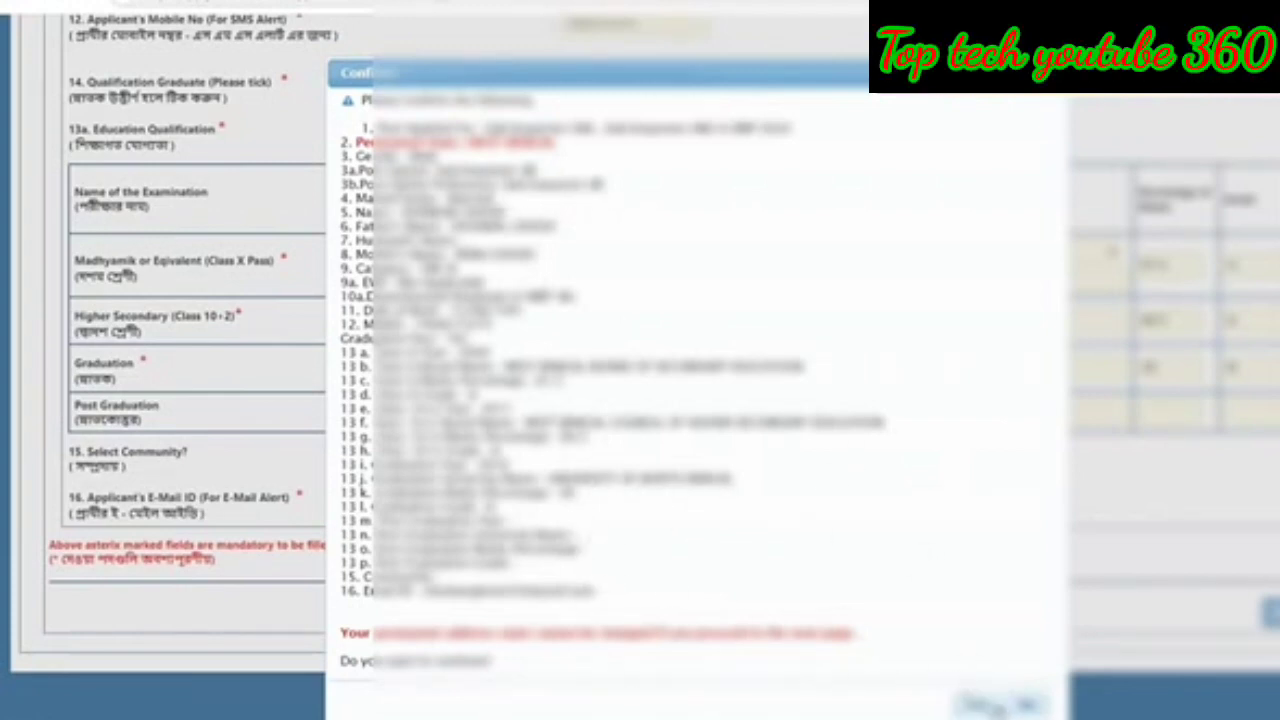
left_click(975, 704)
Examine the prefilled permanent address and mailing address in the communication and other details section.
scroll(906, 366, "up", 10)
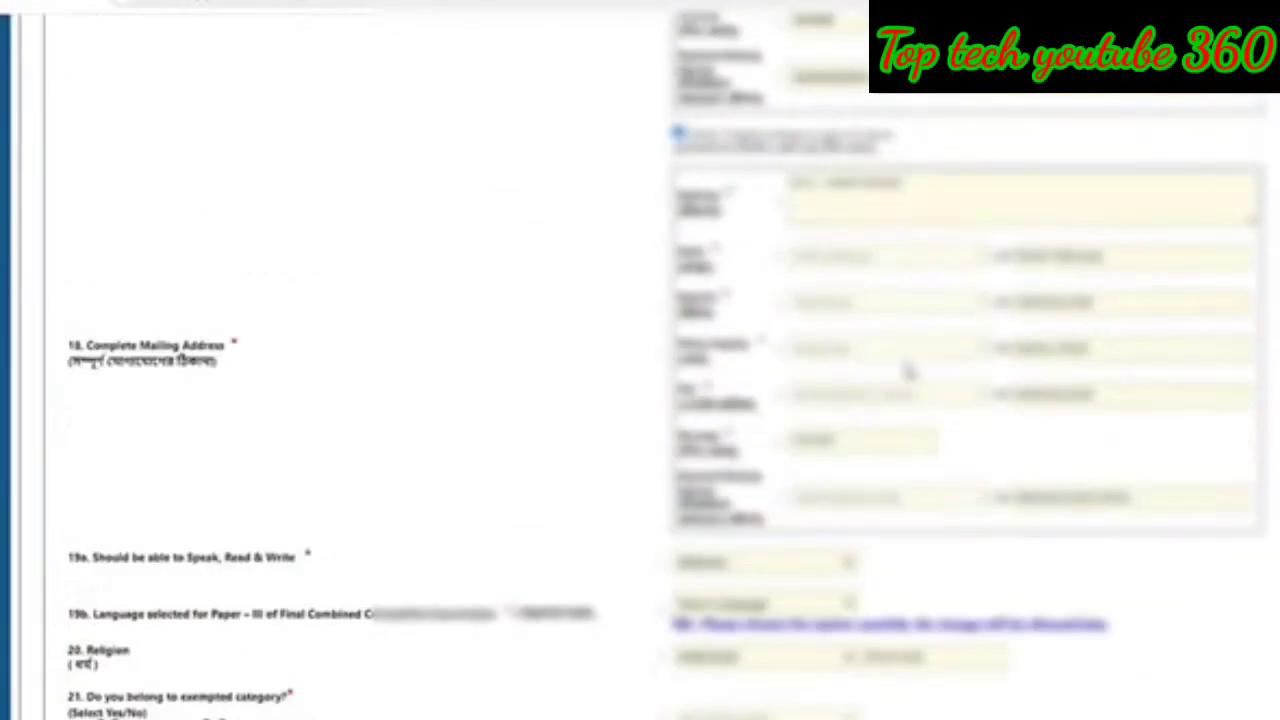
scroll(795, 325, "down", 1)
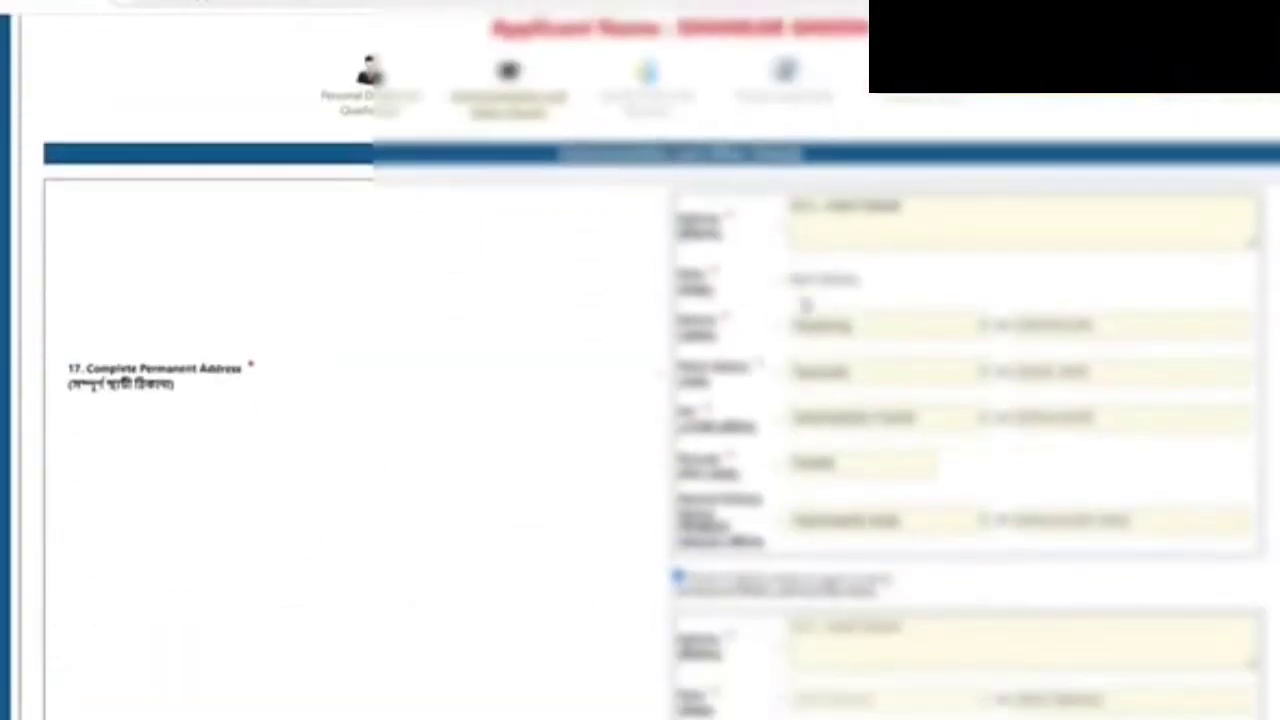
scroll(820, 325, "up", 3)
scroll(815, 350, "down", 2)
scroll(846, 300, "down", 2)
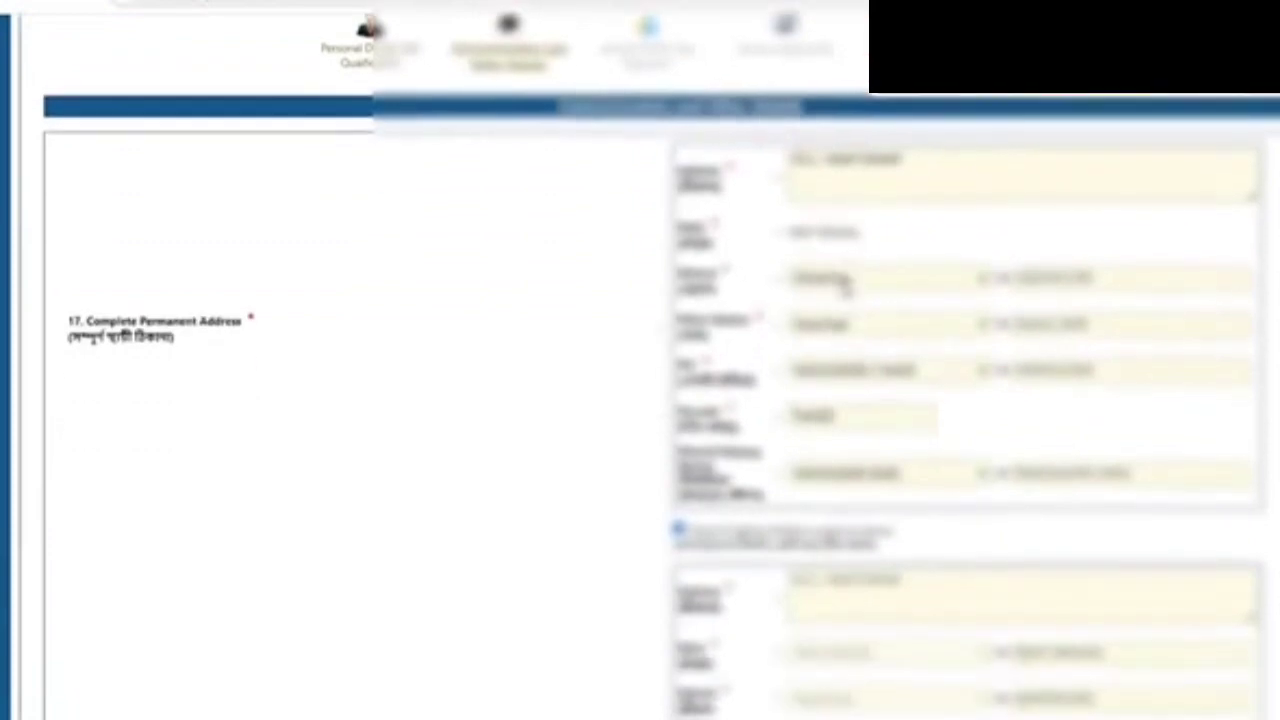
scroll(905, 480, "up", 3)
scroll(908, 497, "down", 5)
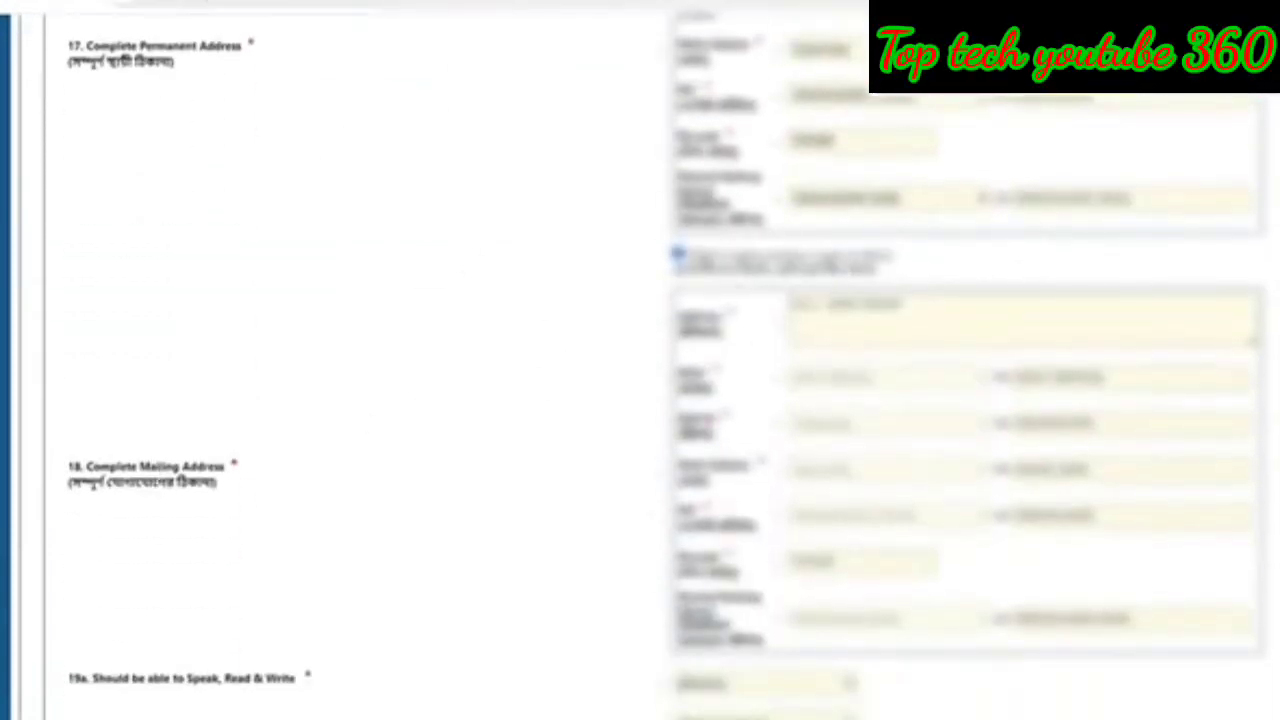
scroll(875, 560, "down", 2)
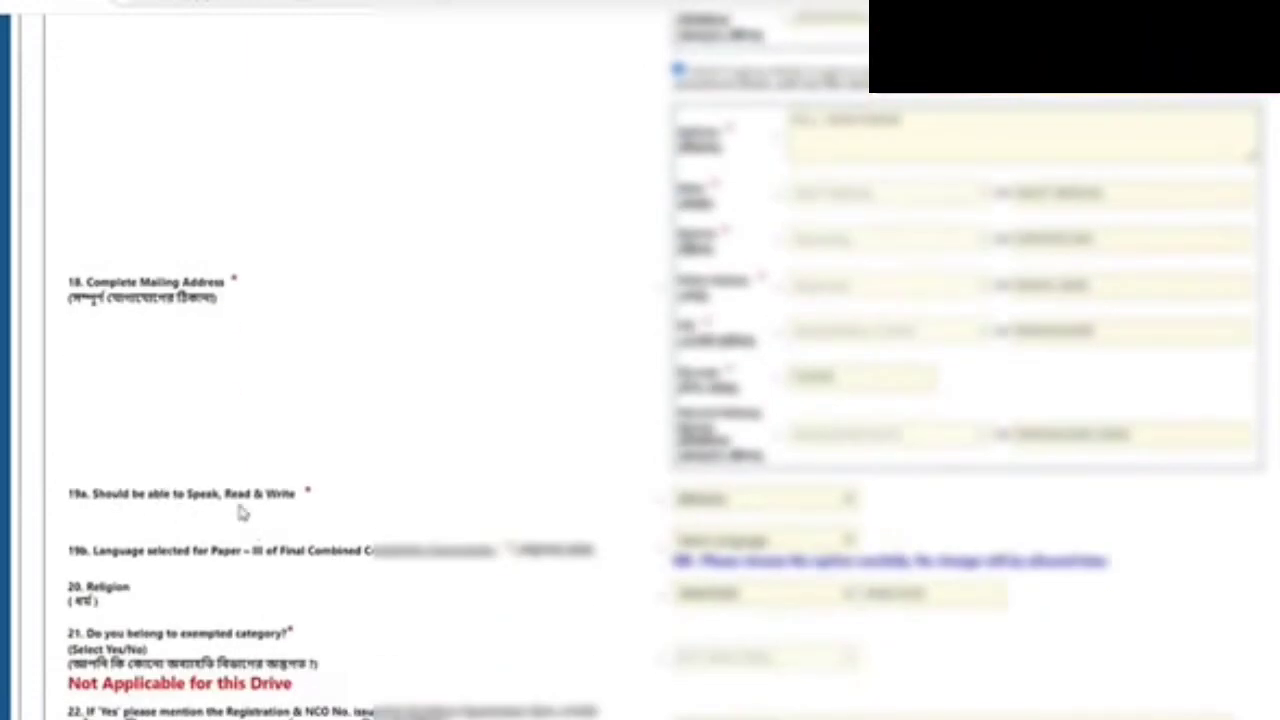
Choose the language the applicant can speak, read and write, and the language for Paper III of the Final Combined Competitive Examination.
left_click(757, 508)
left_click(752, 556)
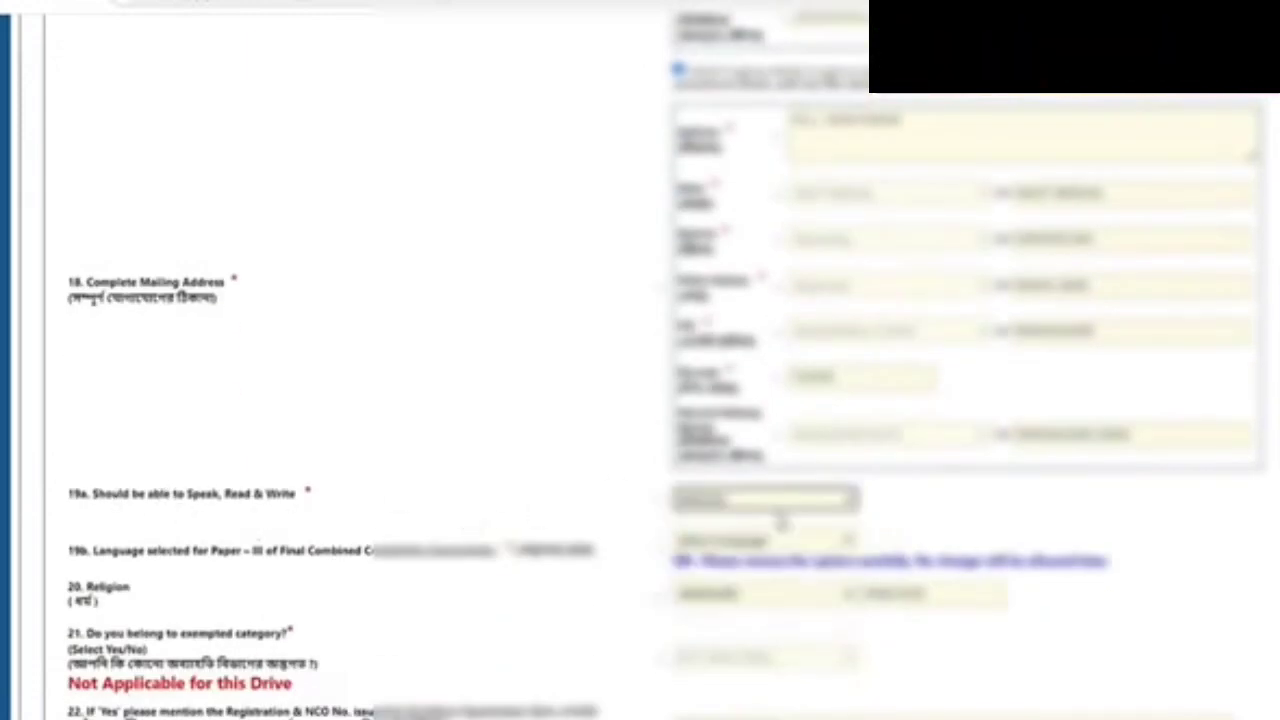
scroll(160, 485, "down", 2)
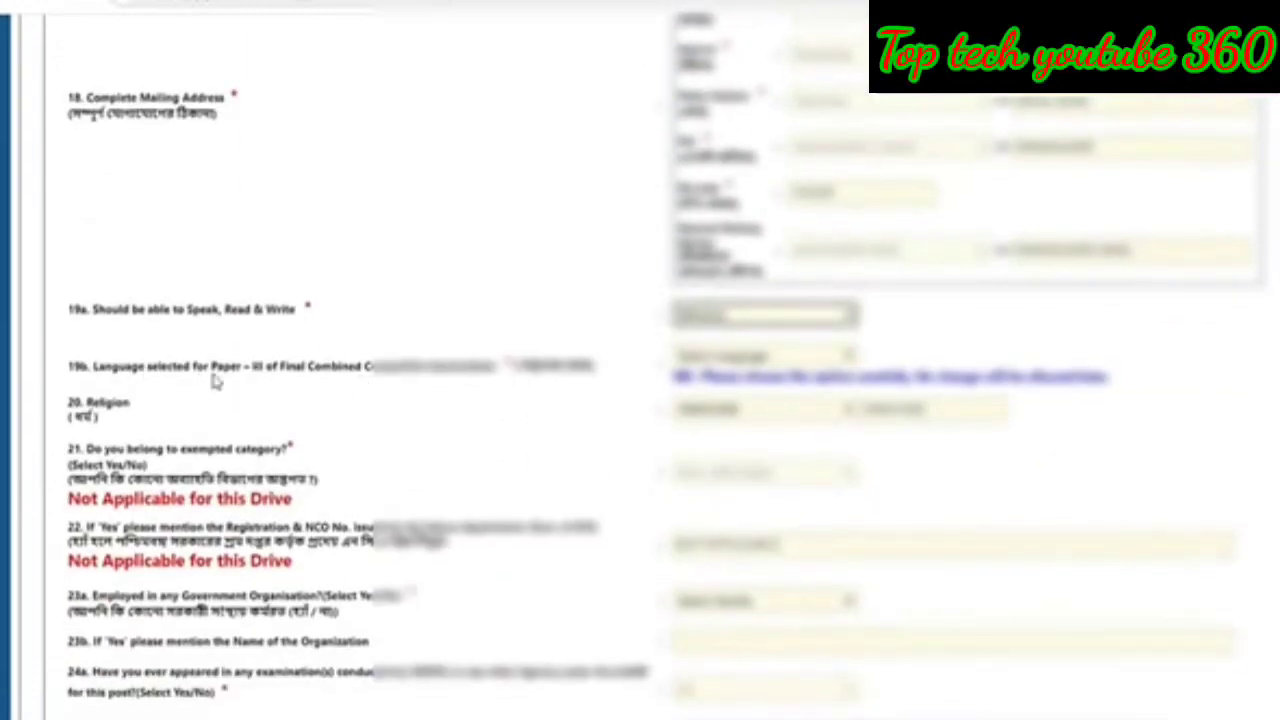
left_click(766, 358)
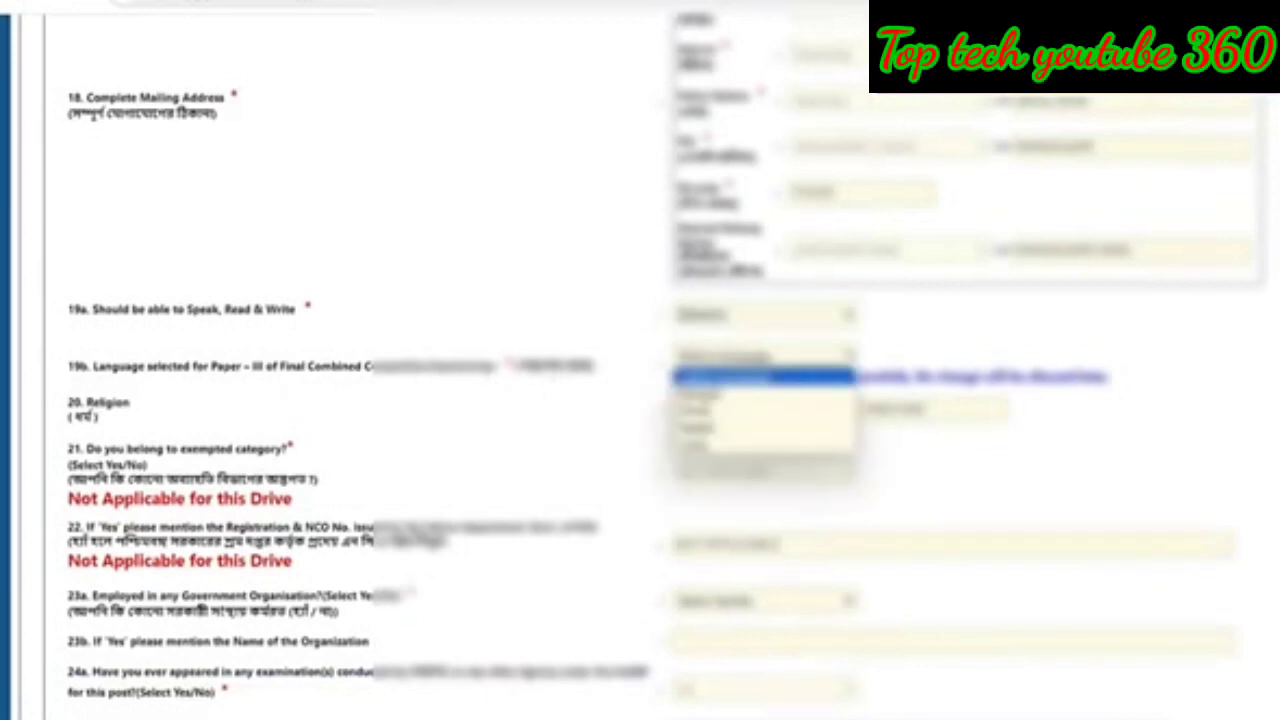
left_click(752, 398)
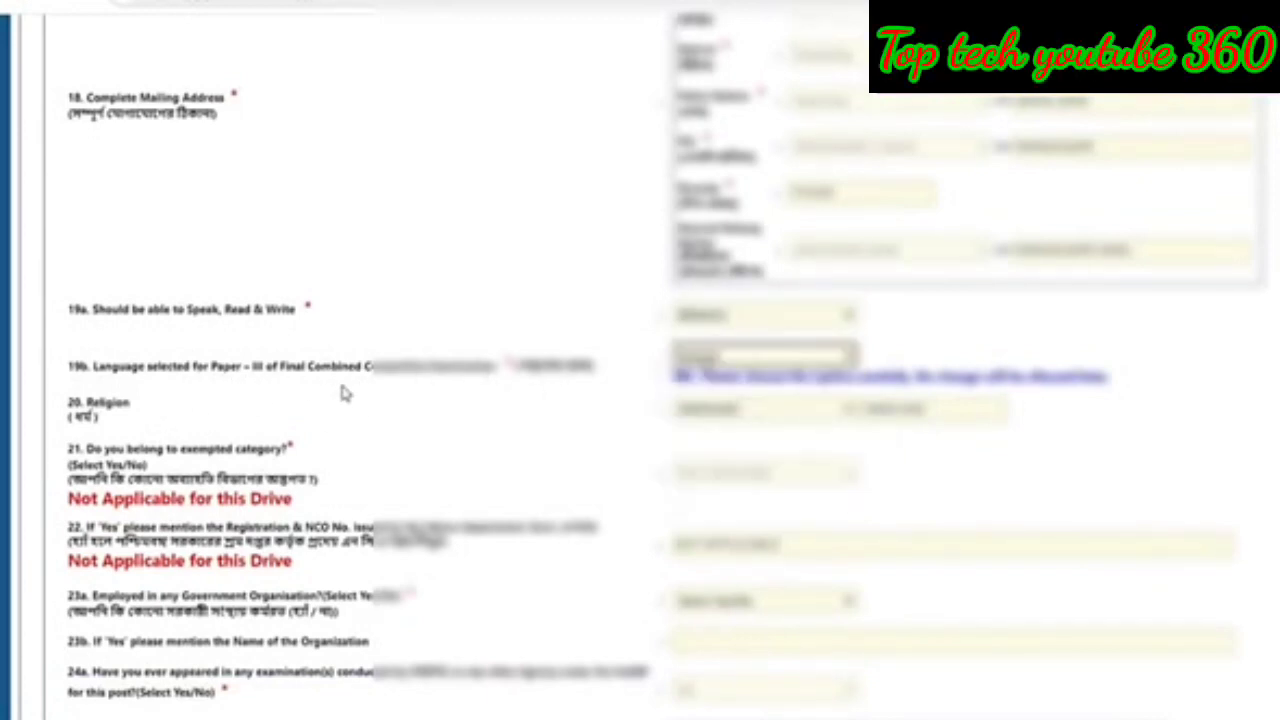
left_click(848, 360)
left_click(752, 400)
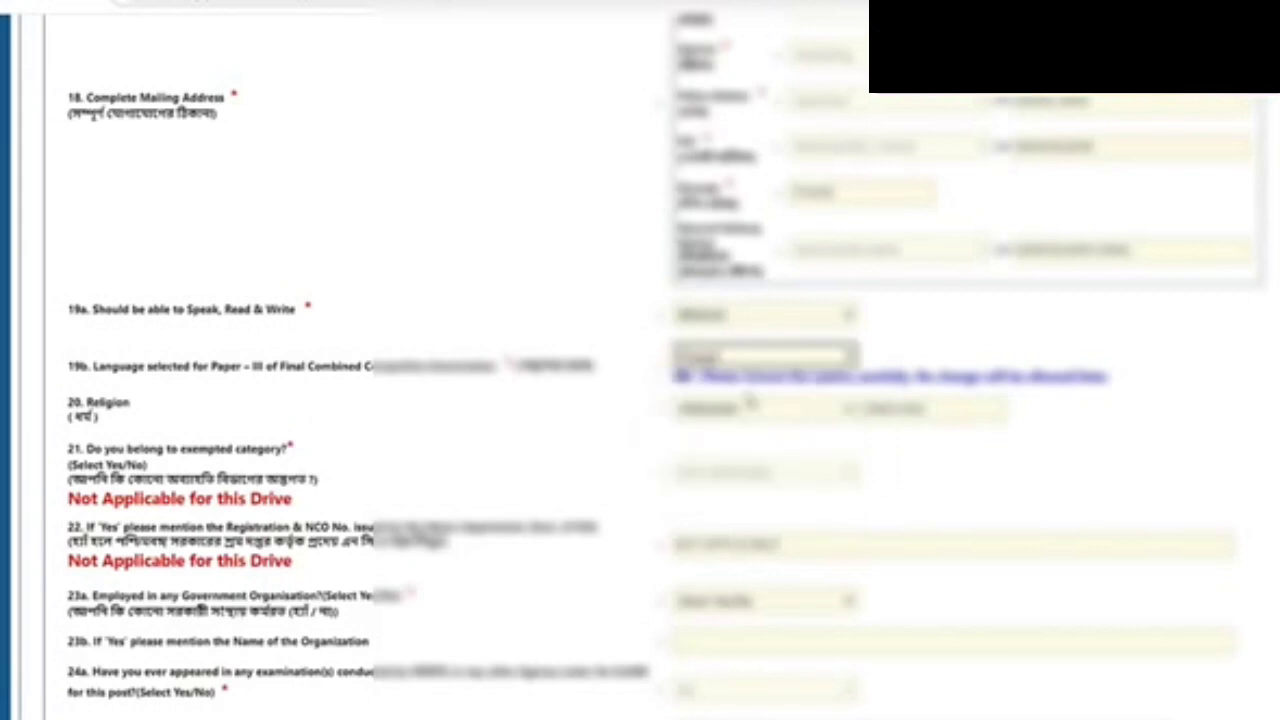
scroll(530, 425, "down", 1)
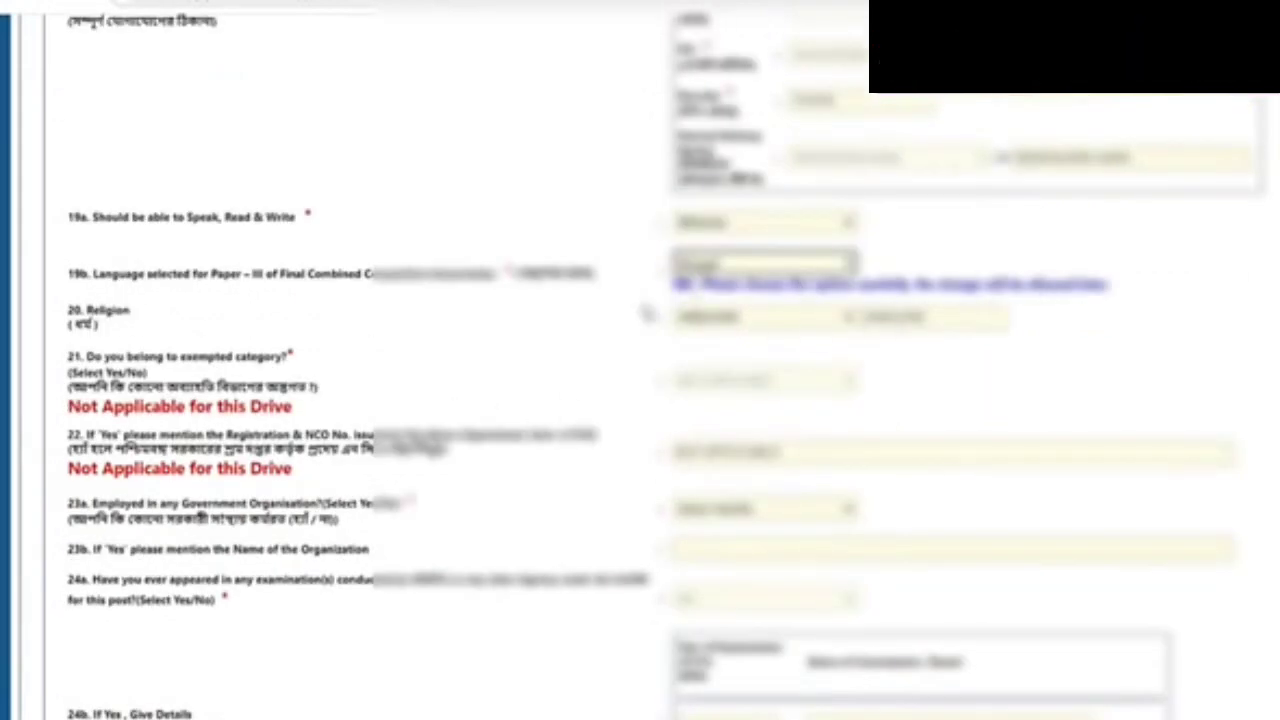
Select the applicant's religion in the communication and other details section.
left_click(846, 321)
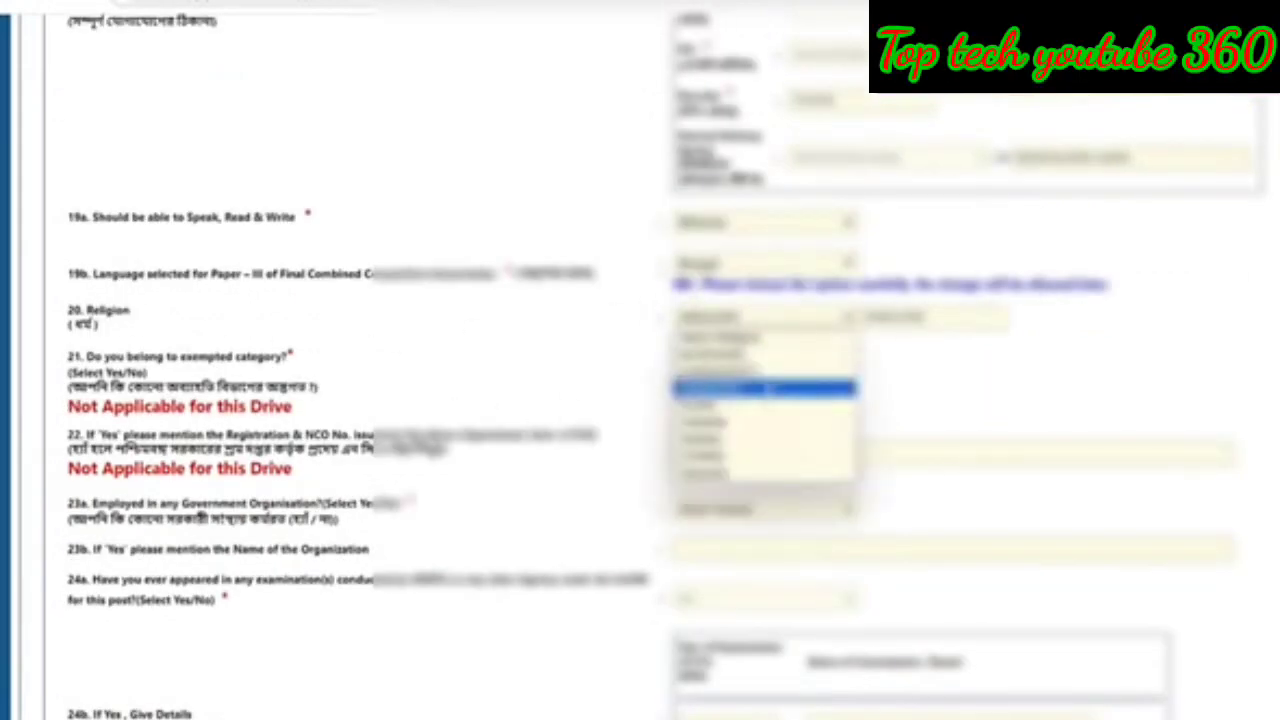
left_click(766, 385)
scroll(766, 380, "down", 1)
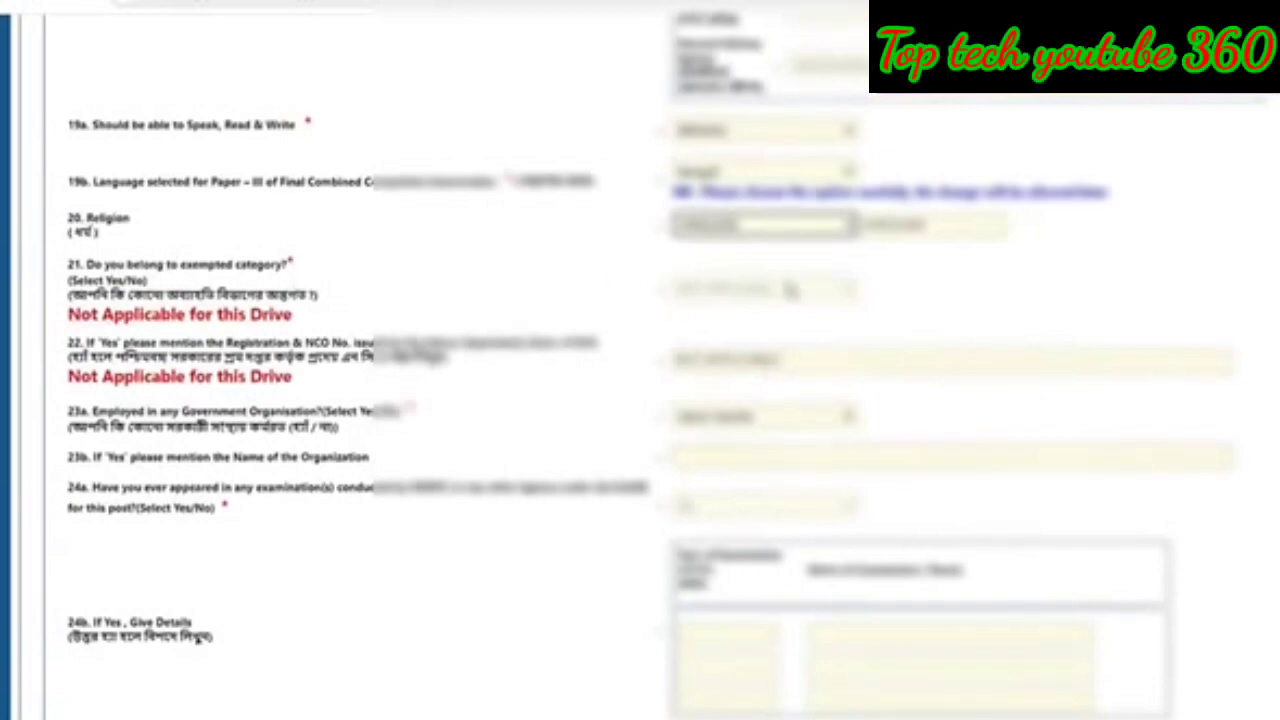
Answer Yes to being employed in a government organisation and enter the name of the organisation.
scroll(700, 292, "down", 1)
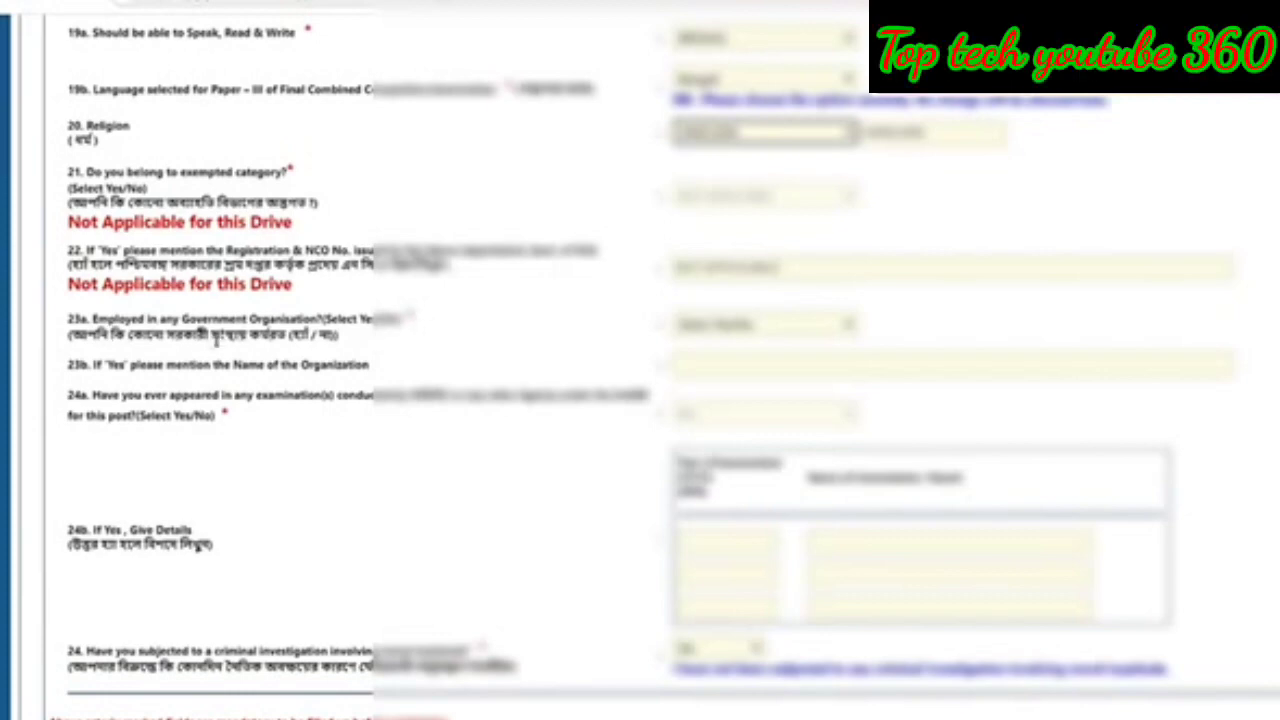
left_click(780, 328)
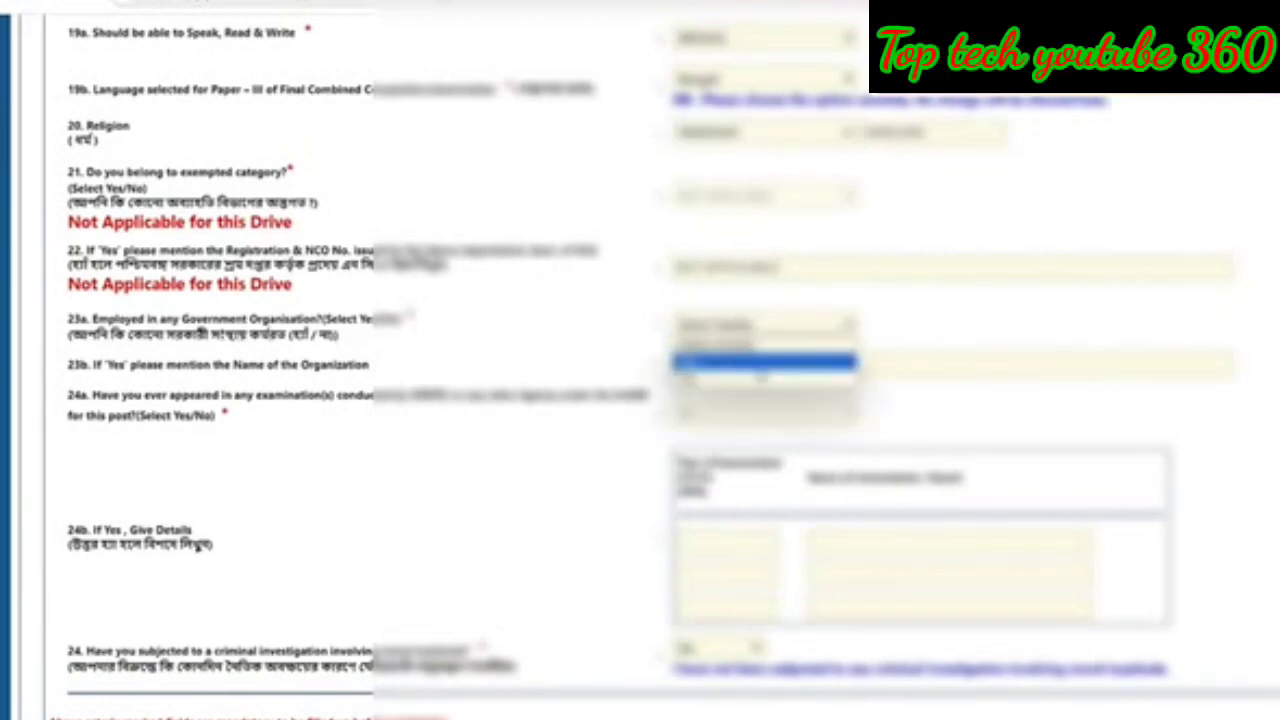
left_click(725, 366)
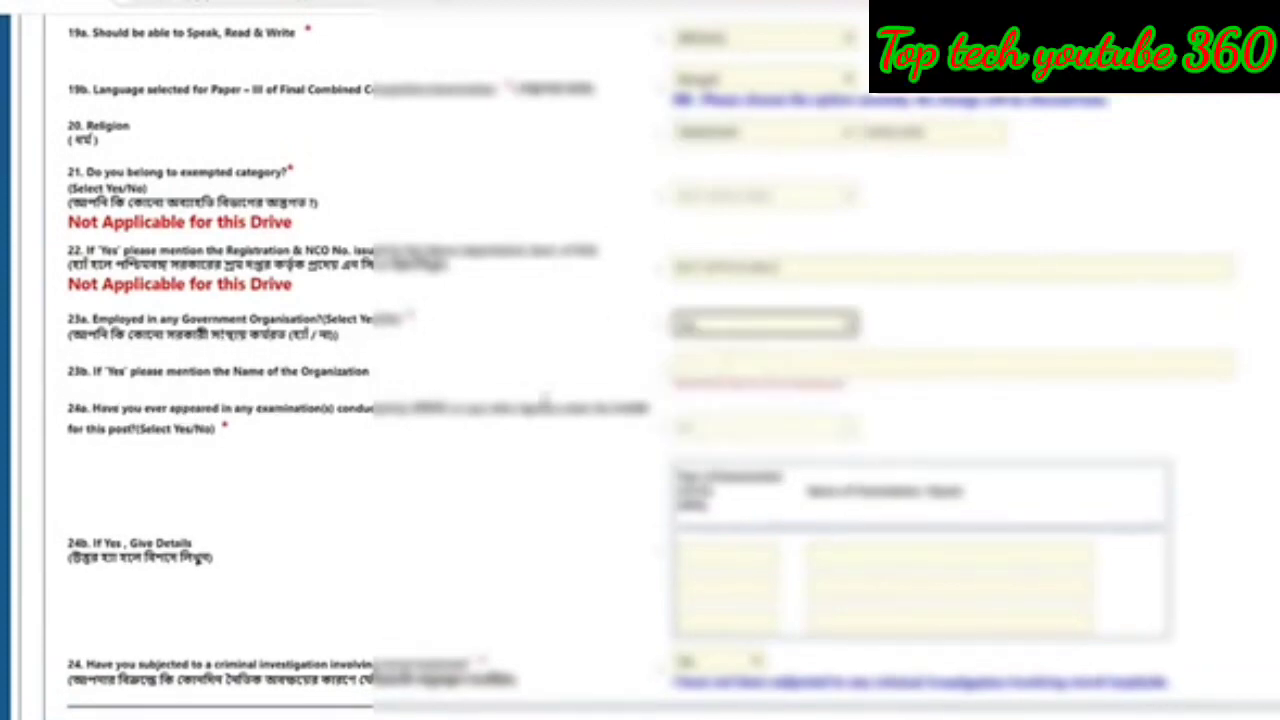
left_click(752, 365)
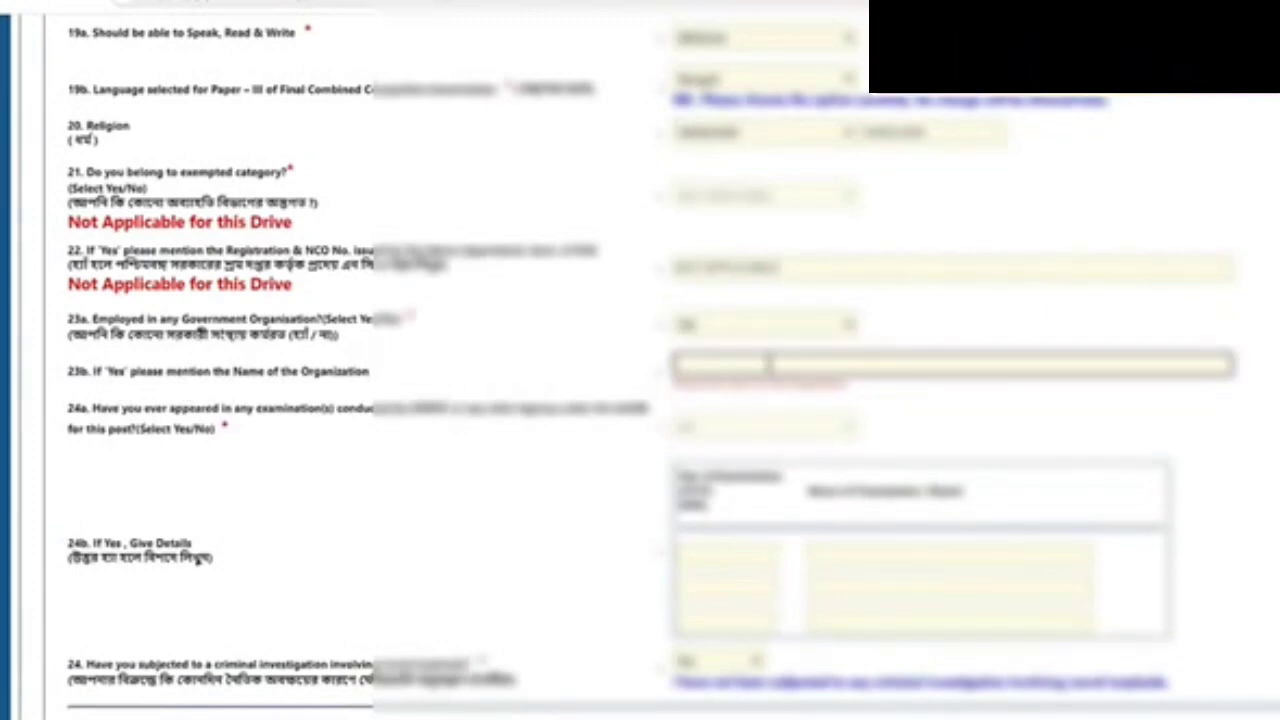
type("Not Applicable")
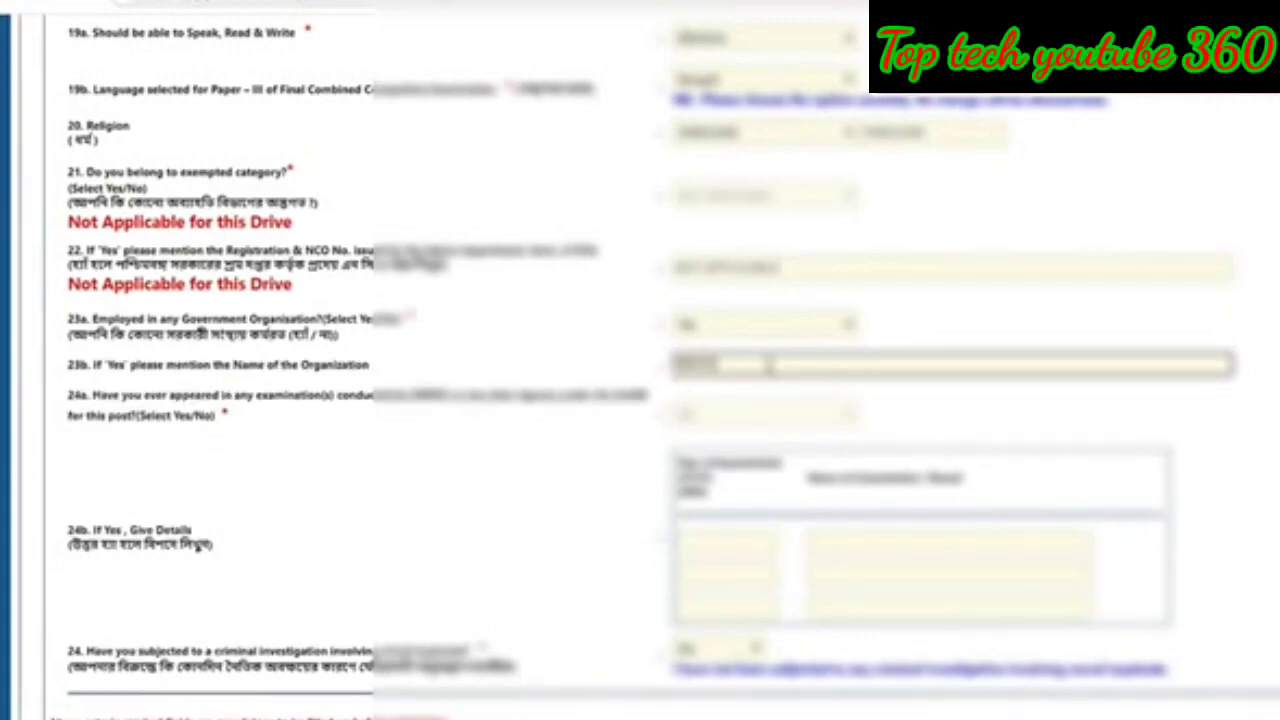
Submit the communication and other details page and confirm the summary of entries.
scroll(640, 400, "down", 3)
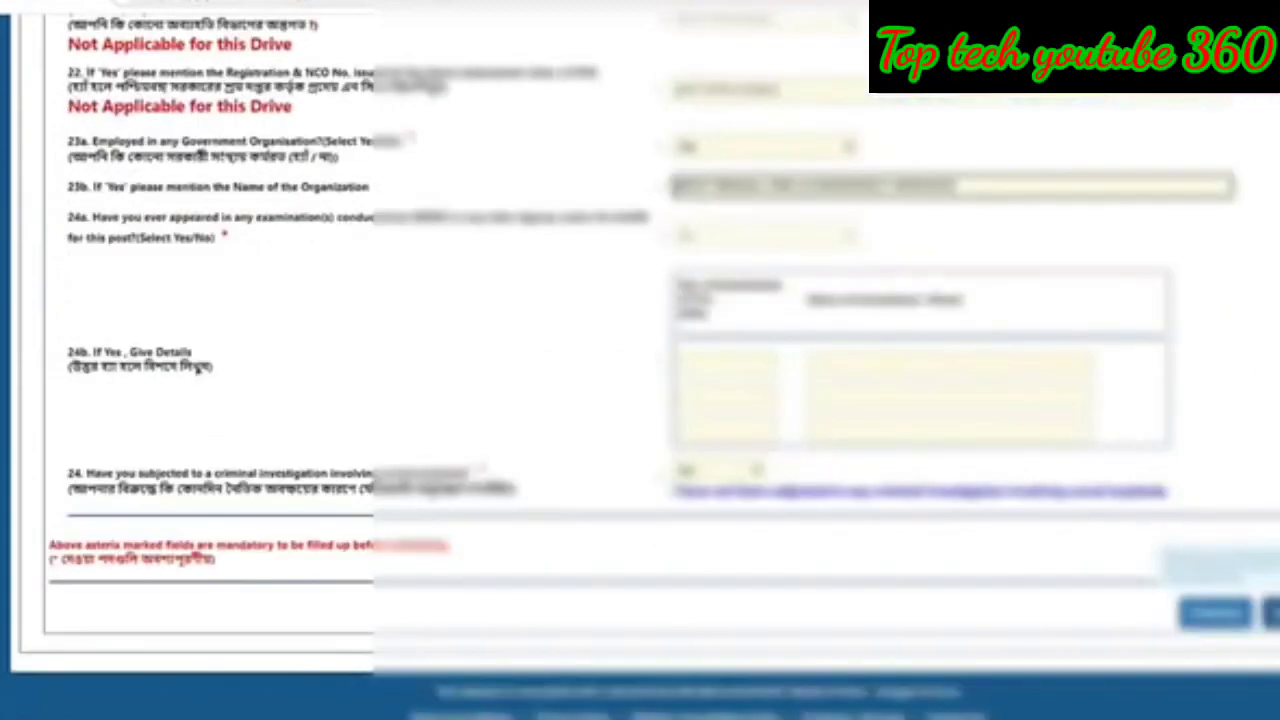
left_click(1215, 612)
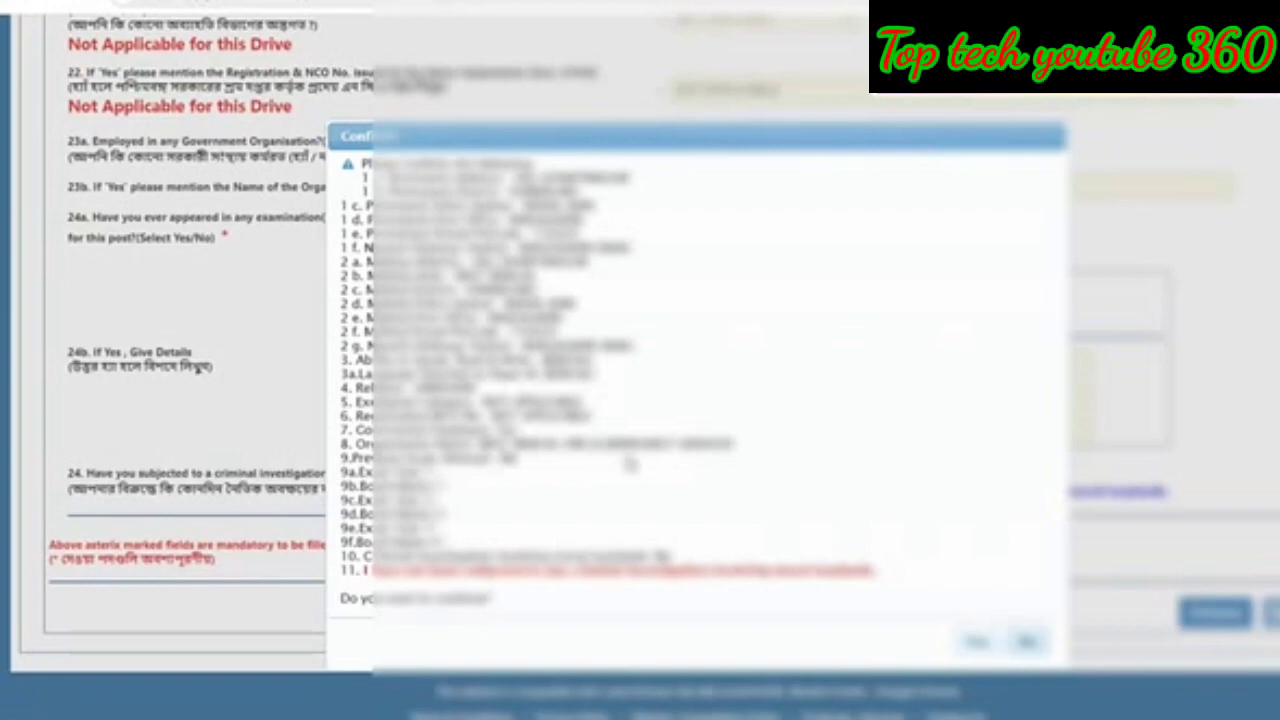
left_click_drag(672, 137, 854, 242)
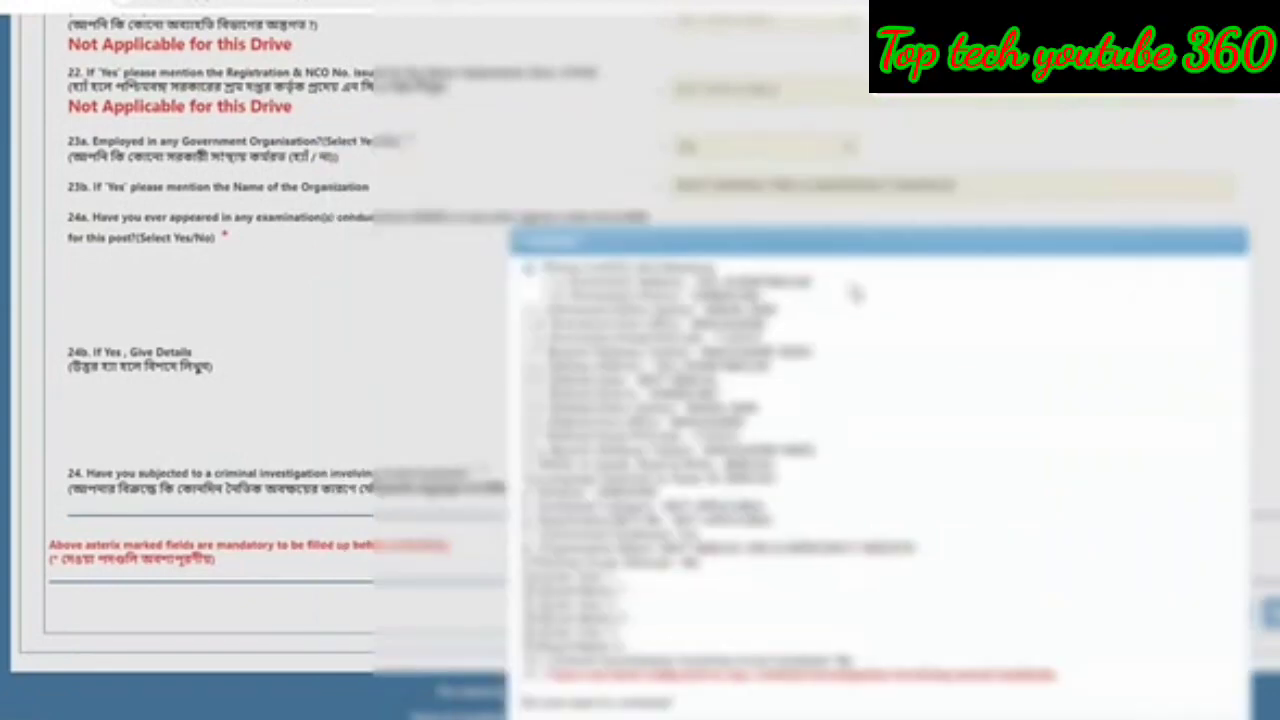
left_click_drag(855, 292, 703, 117)
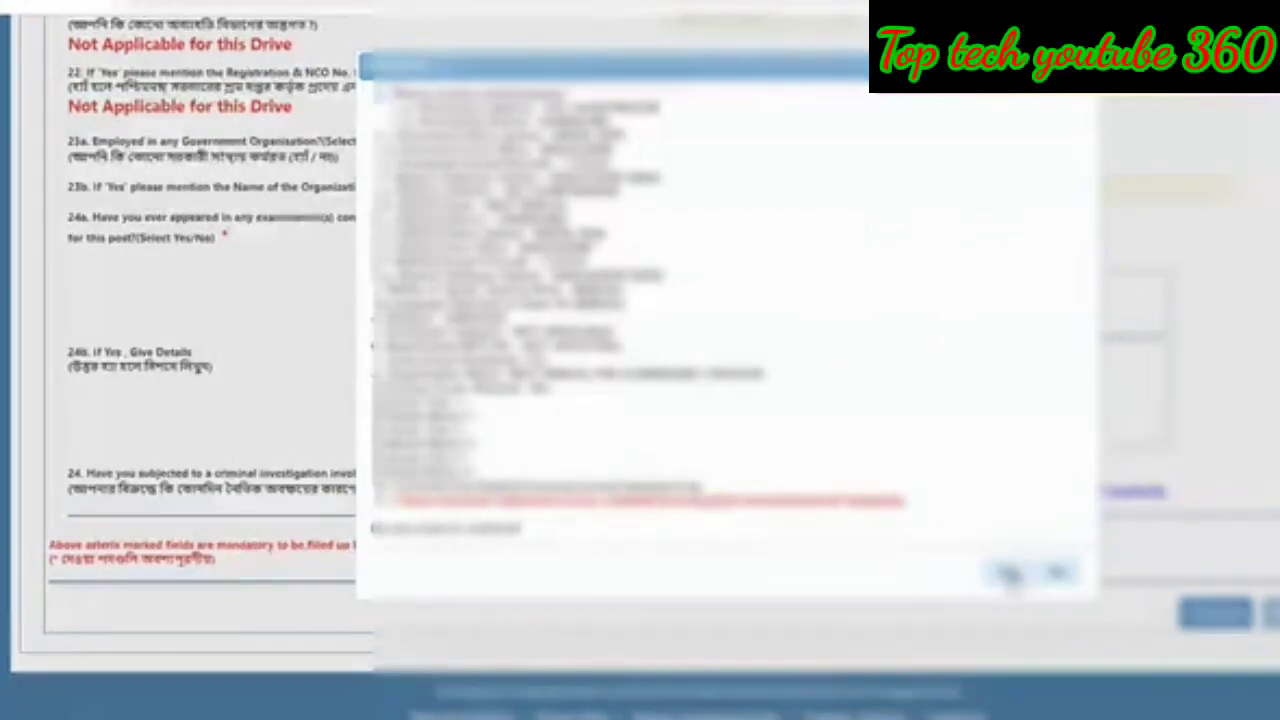
left_click(1006, 572)
Accept the declaration on the photo and signature upload page, keeping the existing images and place, and confirm submission of the page.
scroll(887, 154, "up", 3)
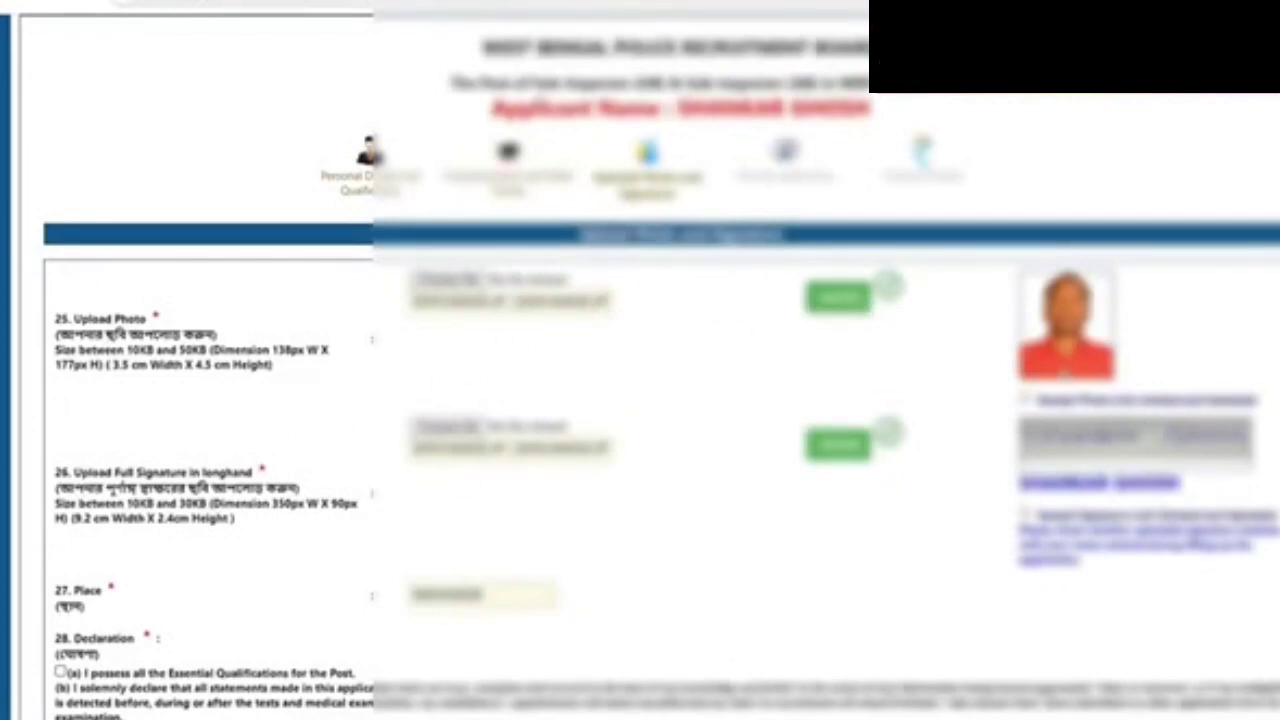
scroll(414, 485, "down", 1)
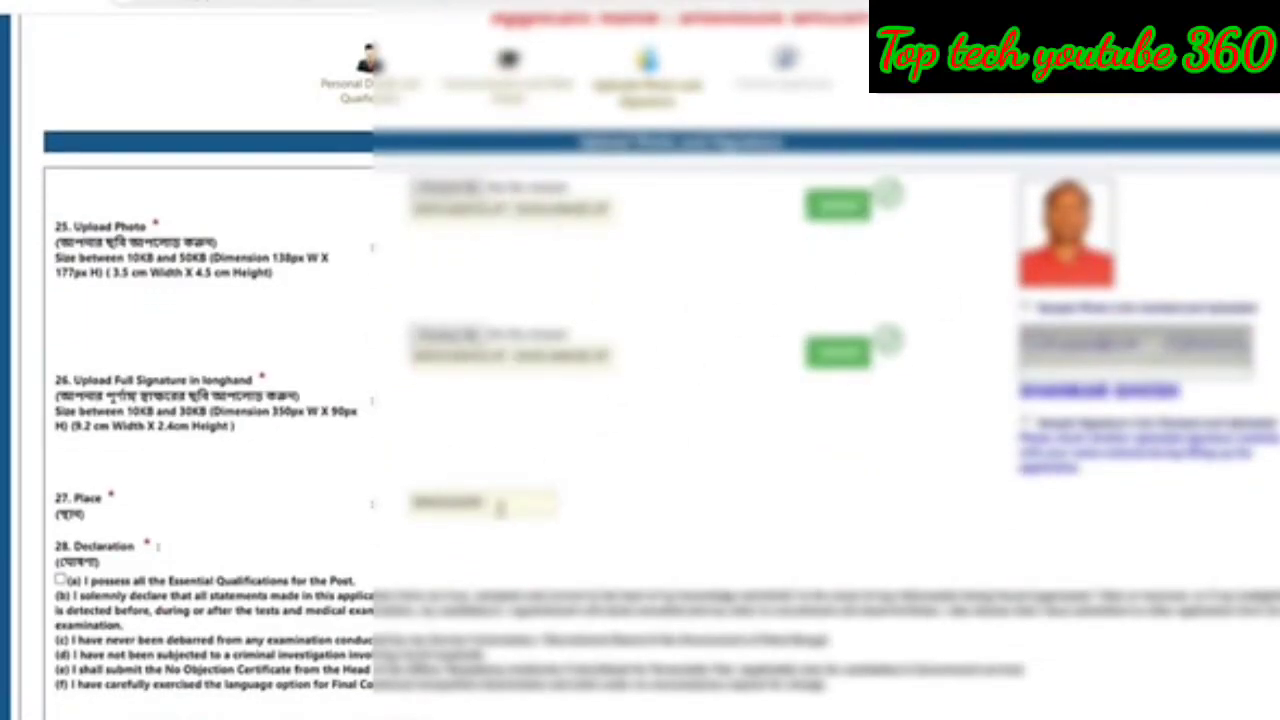
left_click(61, 580)
scroll(66, 596, "down", 1)
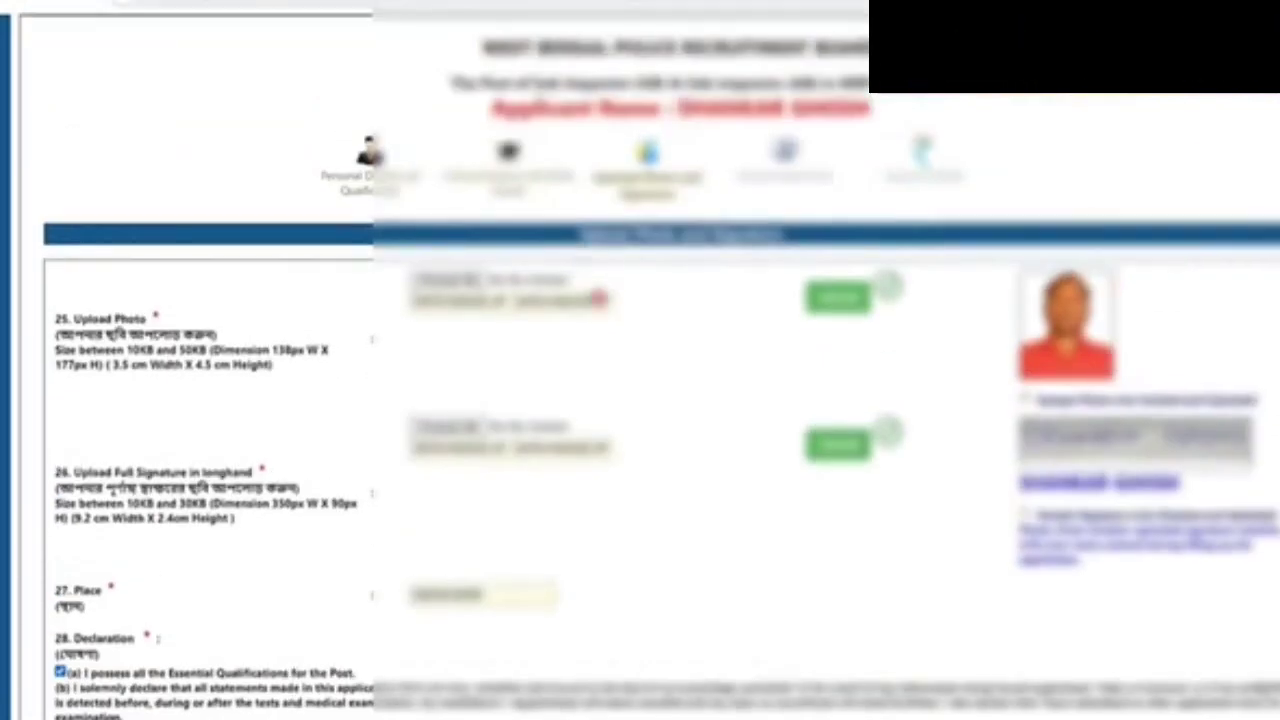
scroll(640, 400, "down", 2)
left_click(61, 488)
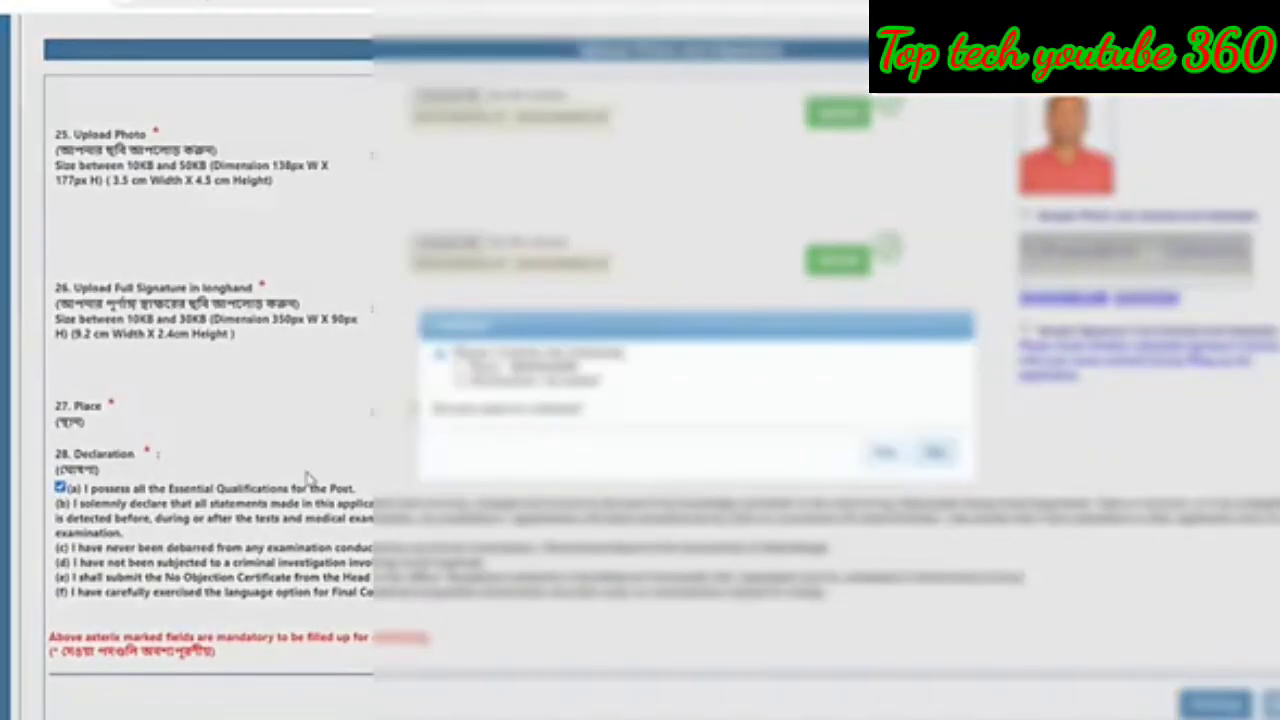
left_click(882, 453)
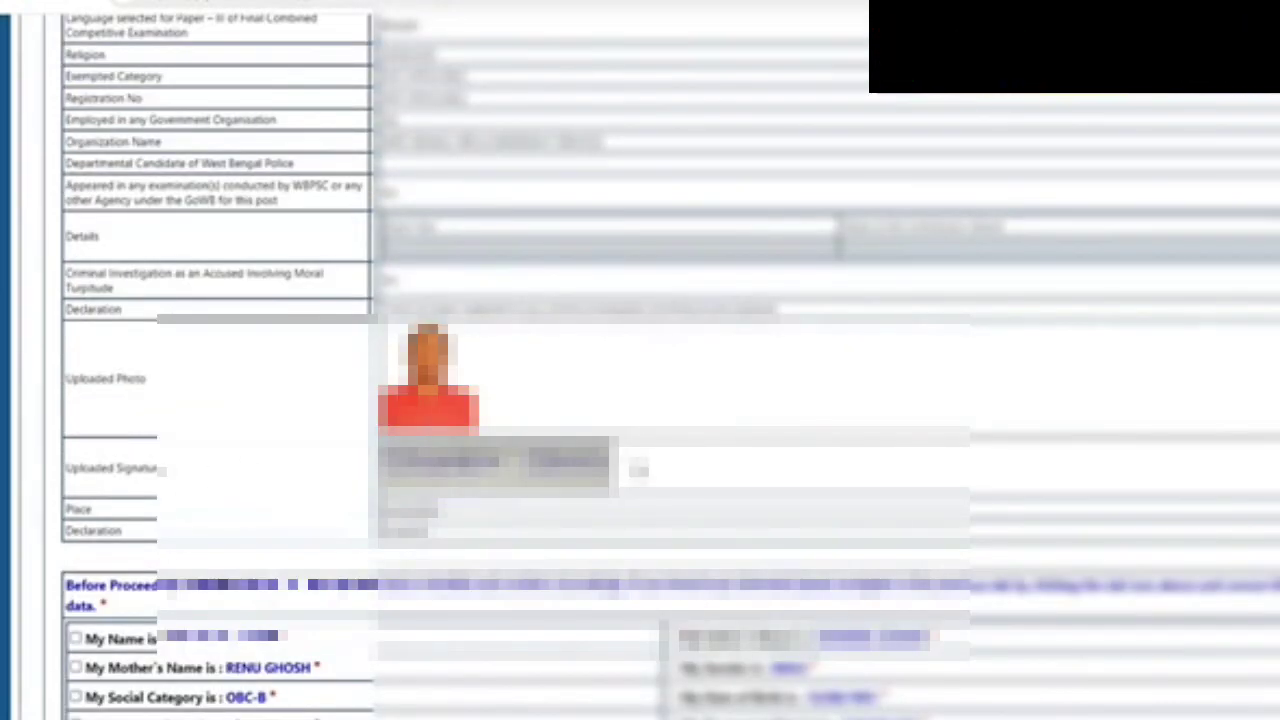
Tick the application preview's confirmations for name, mother's name, social category, departmental status, permanent police station, pincode and the checked uploaded photo.
scroll(640, 400, "down", 2)
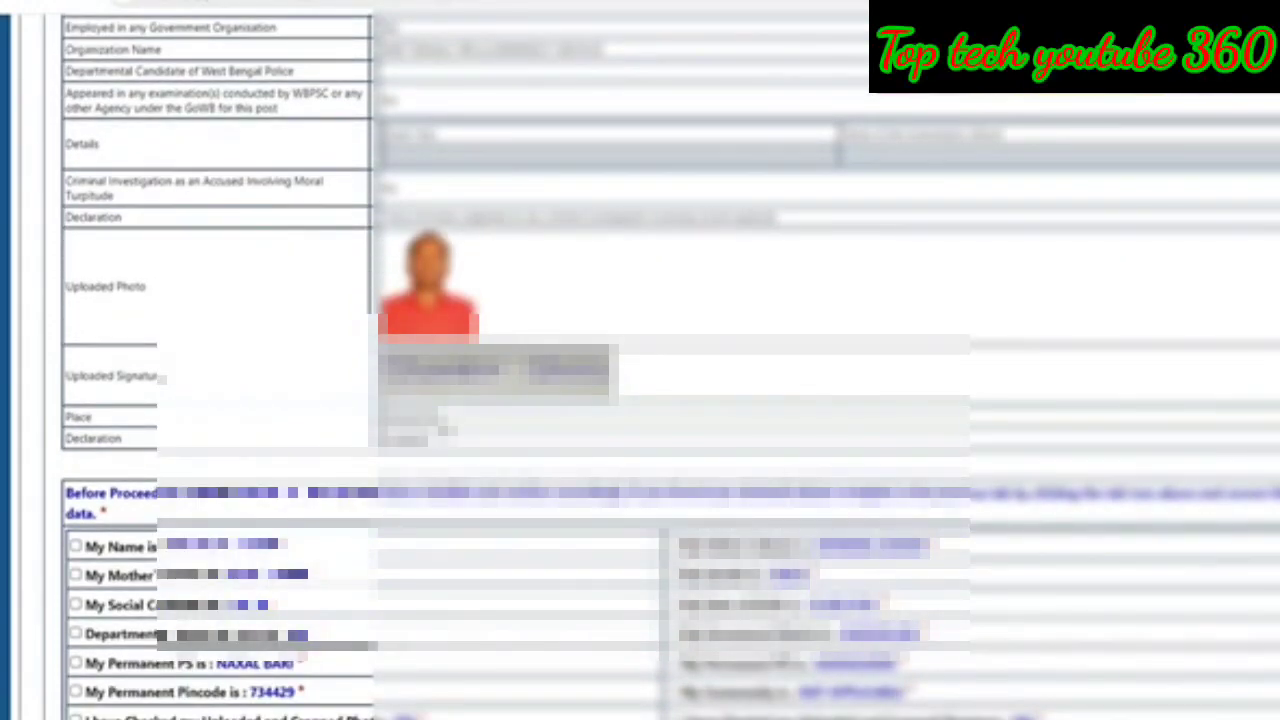
scroll(490, 445, "down", 3)
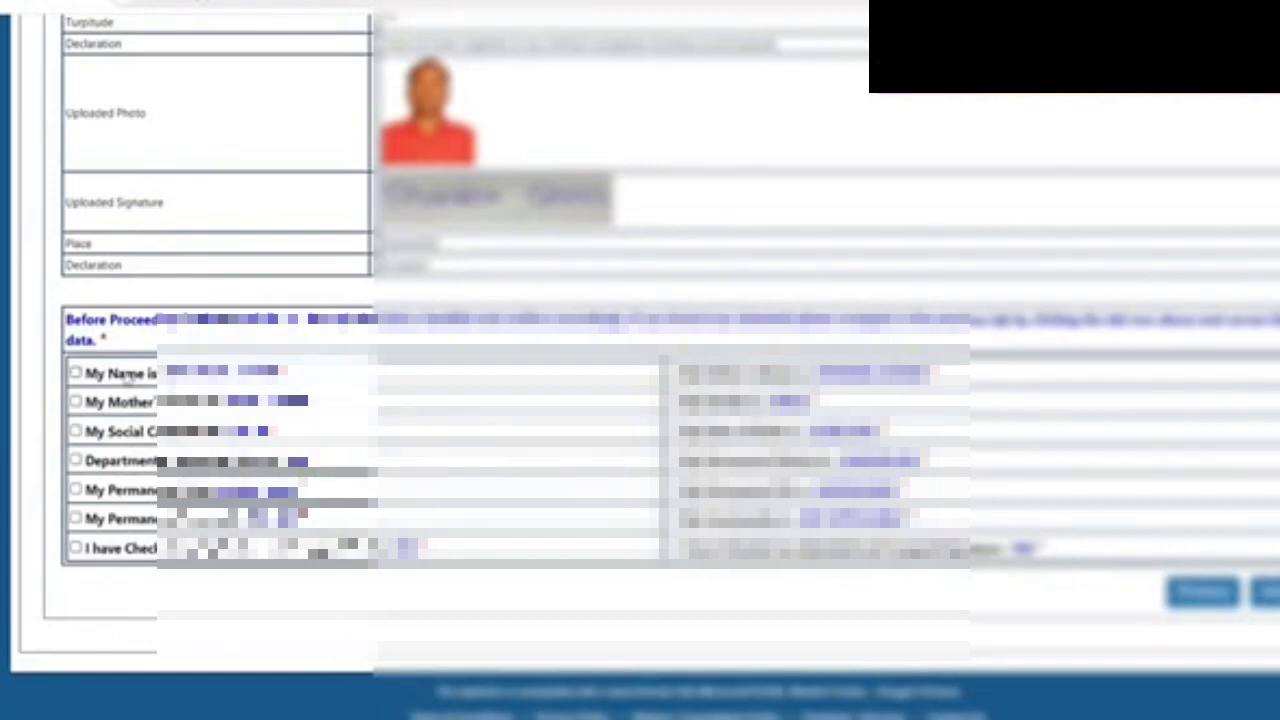
left_click(76, 373)
left_click(76, 401)
left_click(76, 431)
left_click(76, 460)
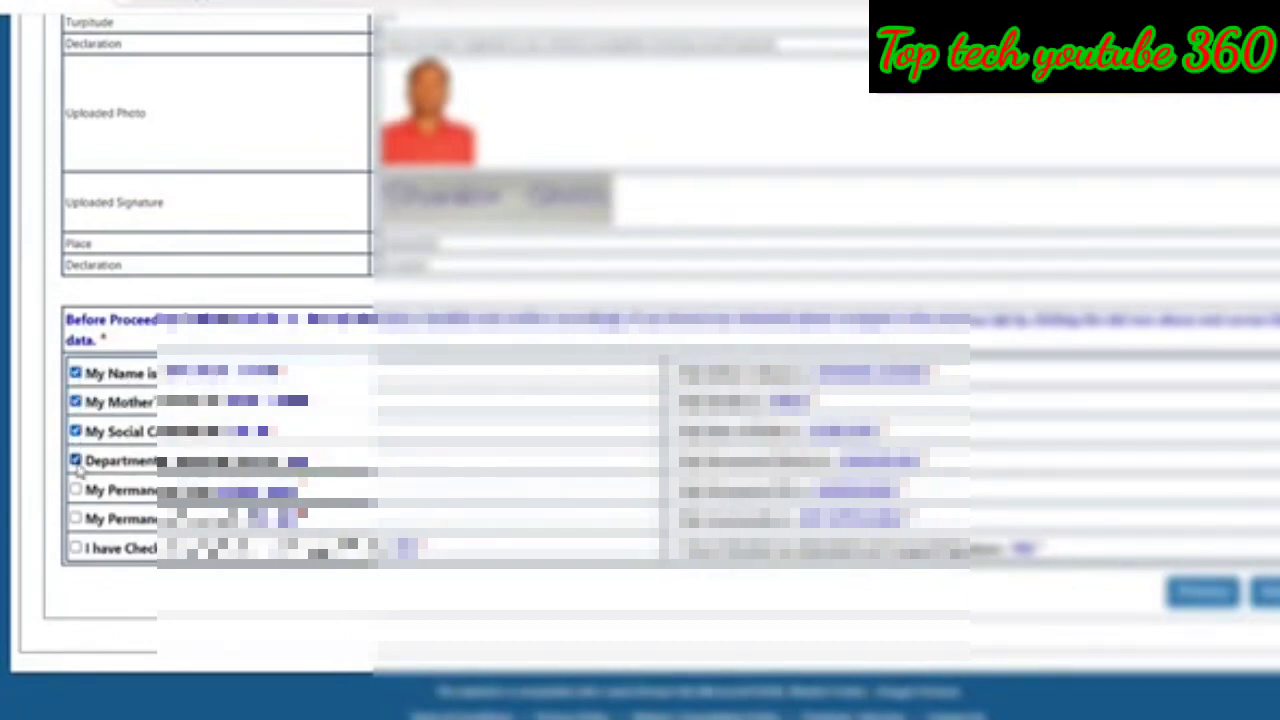
left_click(76, 489)
left_click(76, 518)
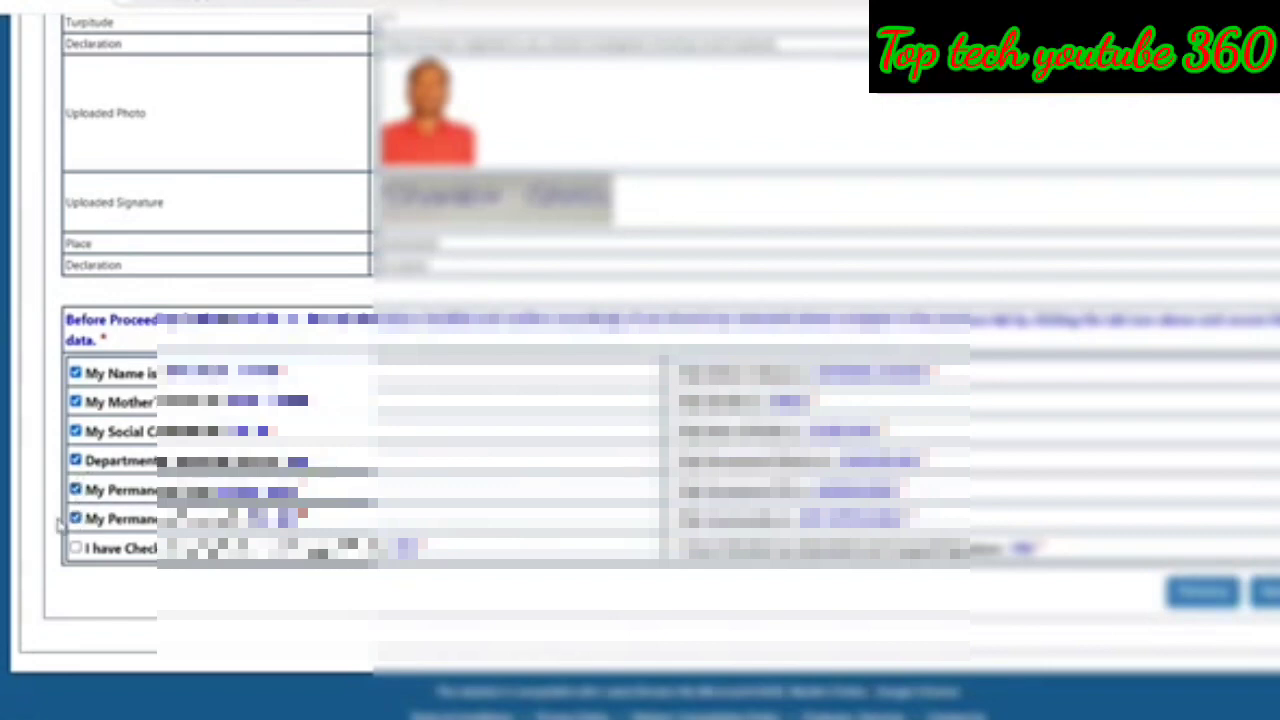
left_click(76, 549)
Tick all remaining confirmations in the preview's second column, including community and uploaded signature, and confirm proceeding to payment.
left_click(672, 401)
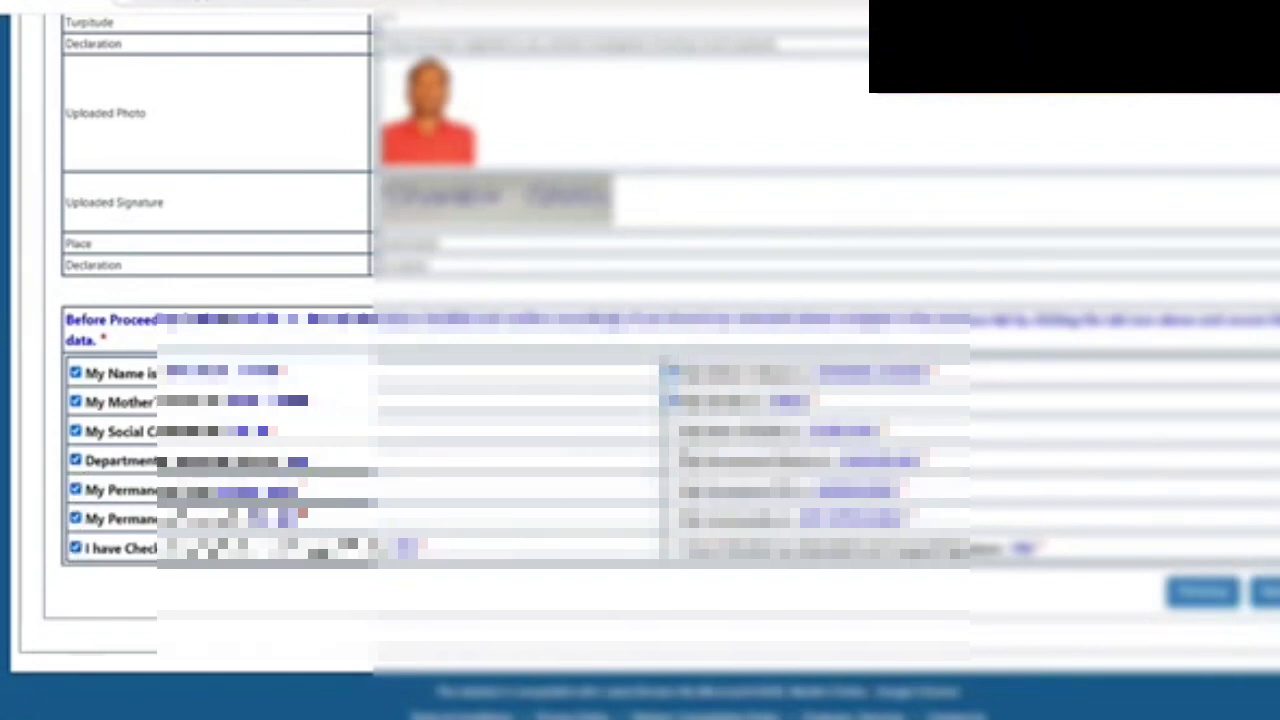
left_click(672, 431)
left_click(672, 461)
left_click(672, 491)
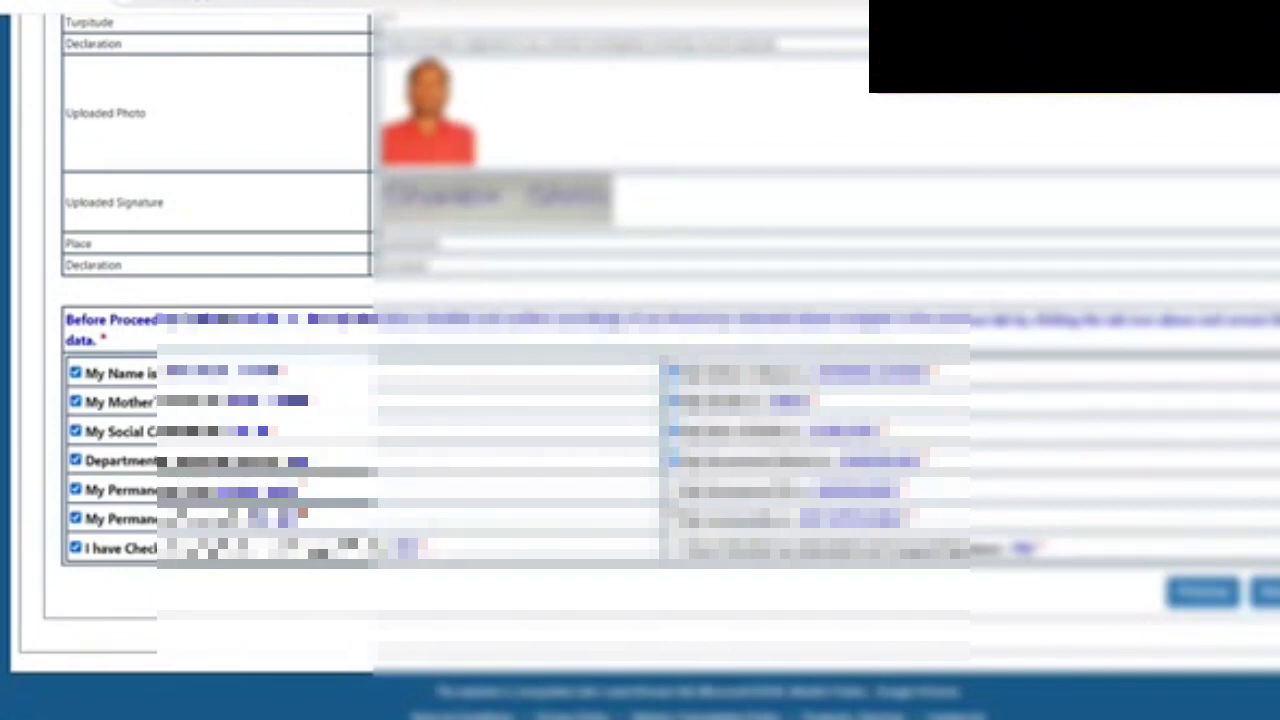
left_click(672, 519)
left_click(672, 549)
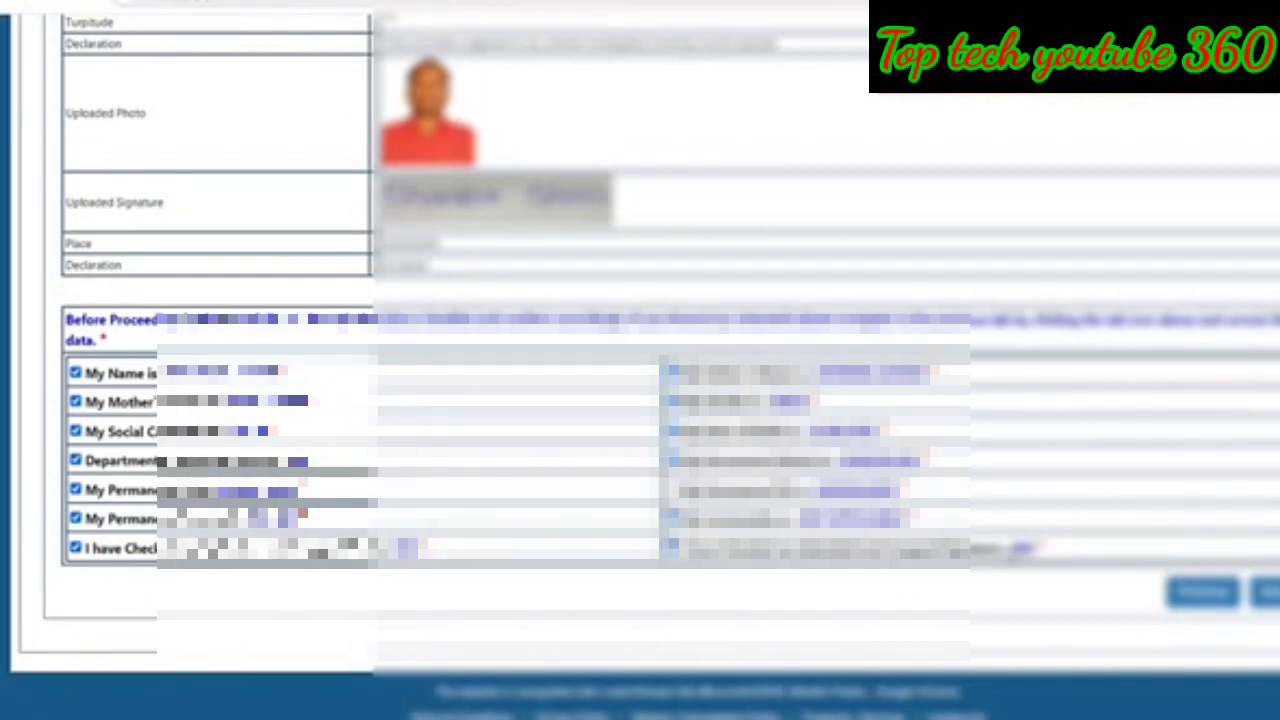
left_click(1203, 592)
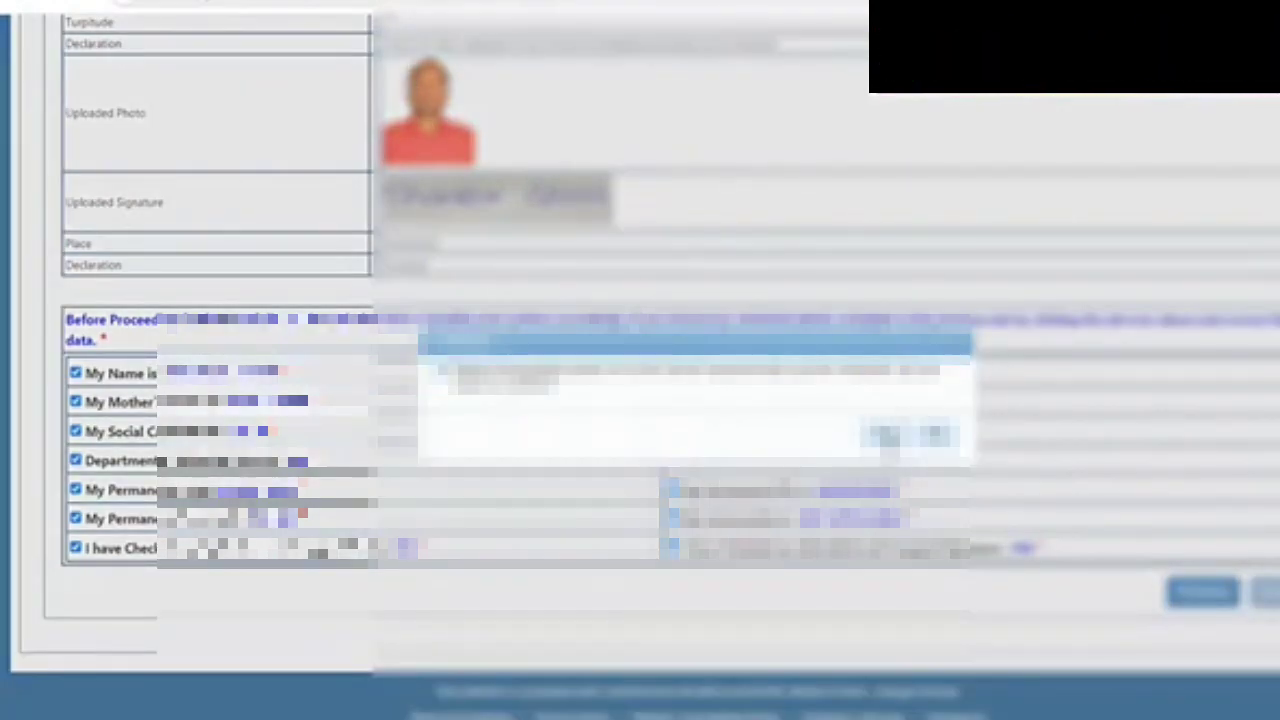
left_click(884, 434)
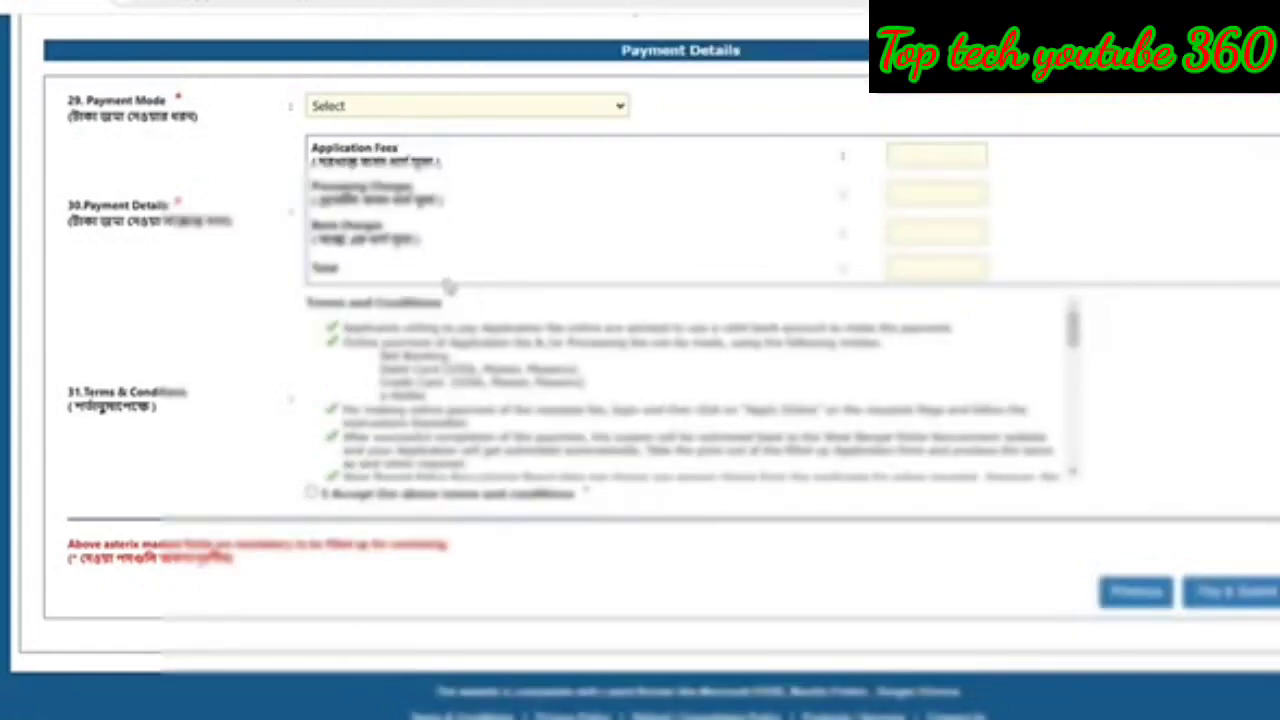
Set the payment mode to Online Payment through HDFC PAYU | Bill Desk, accept the terms and conditions, and confirm payment and submission.
left_click(500, 107)
left_click(494, 143)
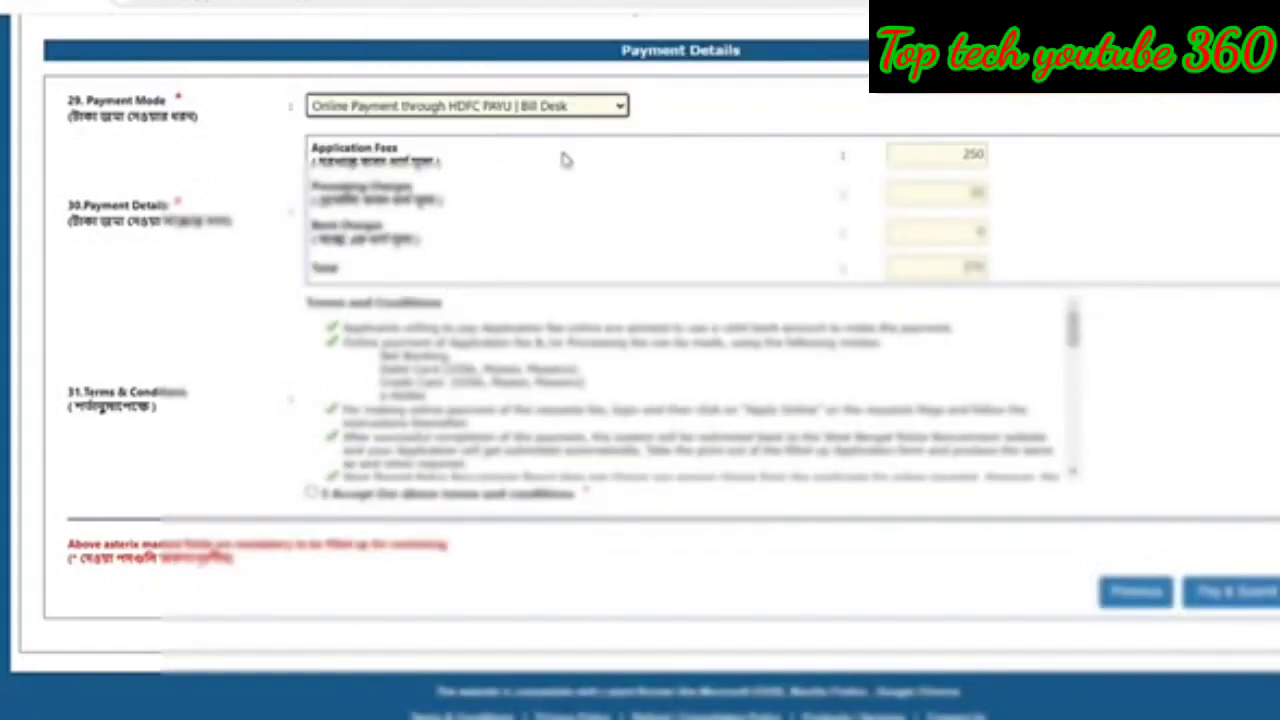
left_click(311, 493)
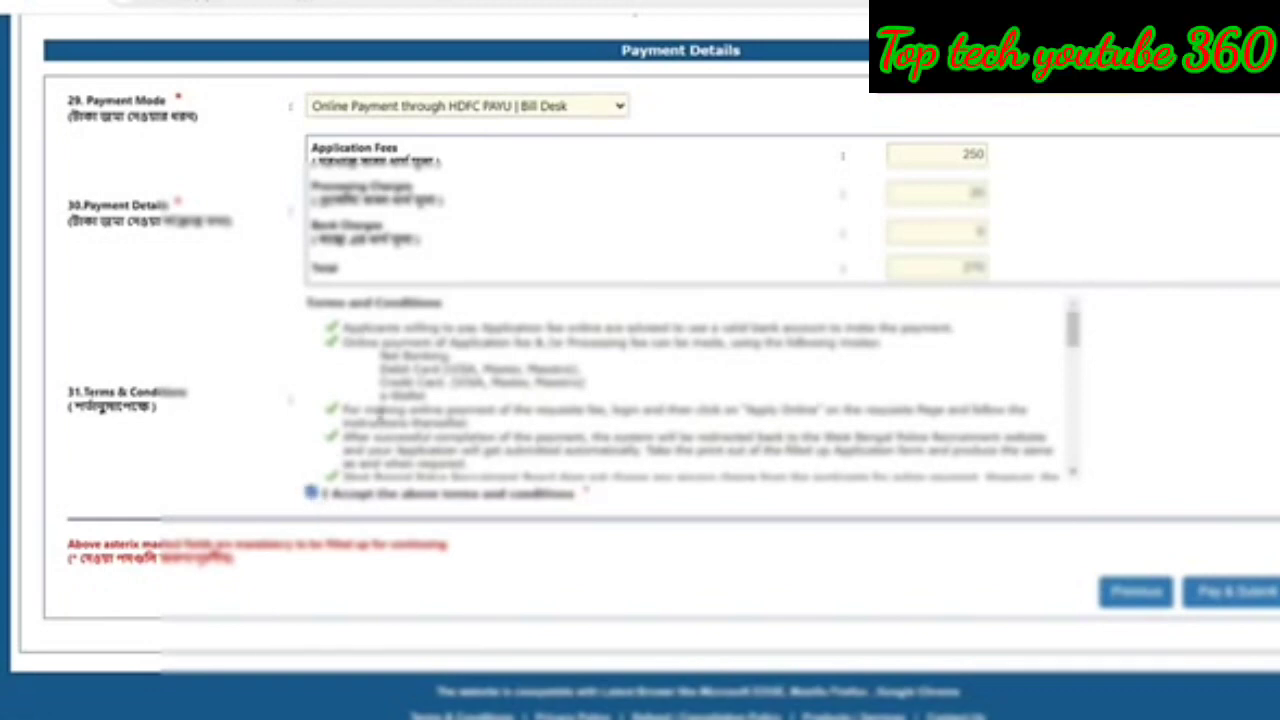
left_click(1254, 594)
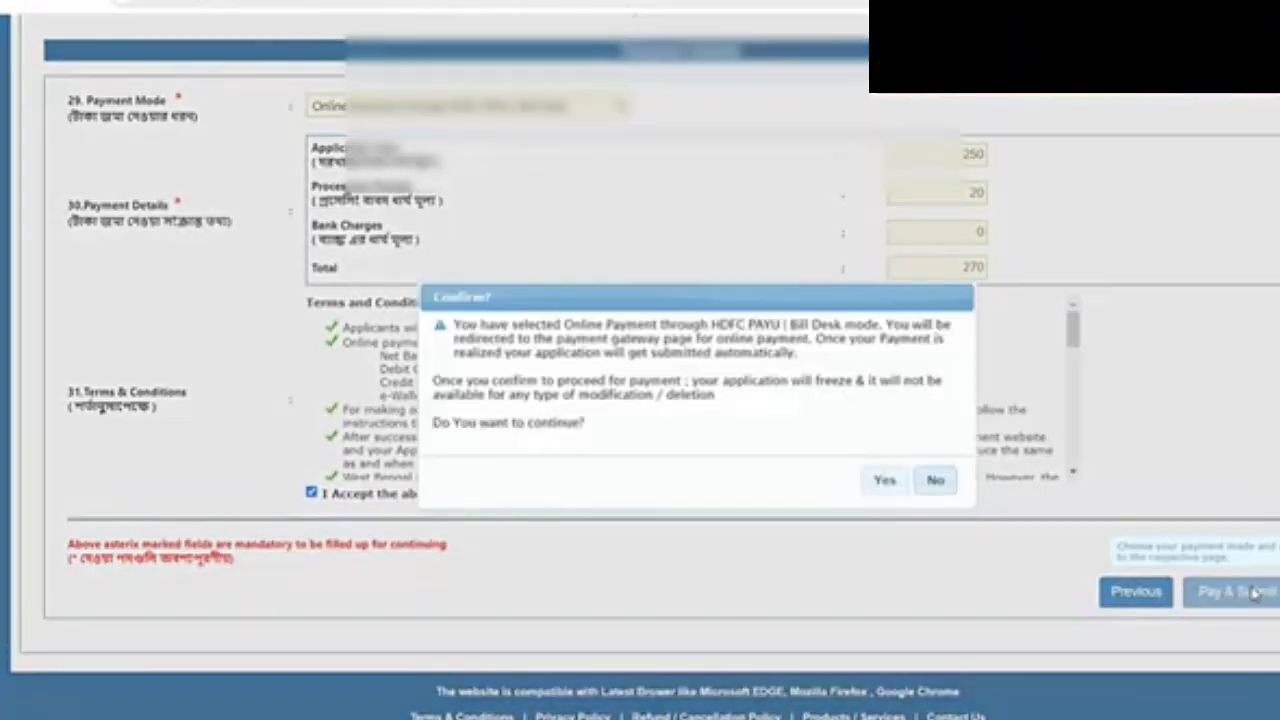
left_click(884, 480)
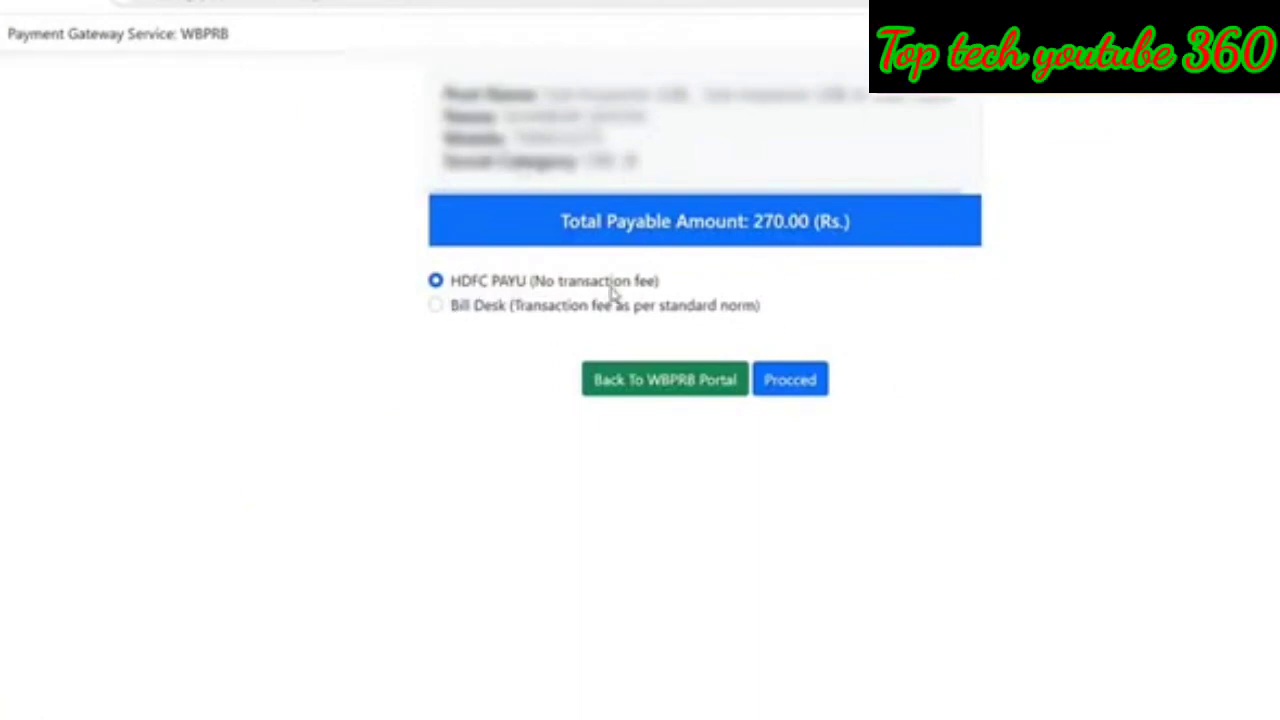
Proceed with Bill Desk as the payment gateway and generate a BHIM UPI QR code for the ₹270.00 payment.
left_click(436, 307)
left_click(786, 380)
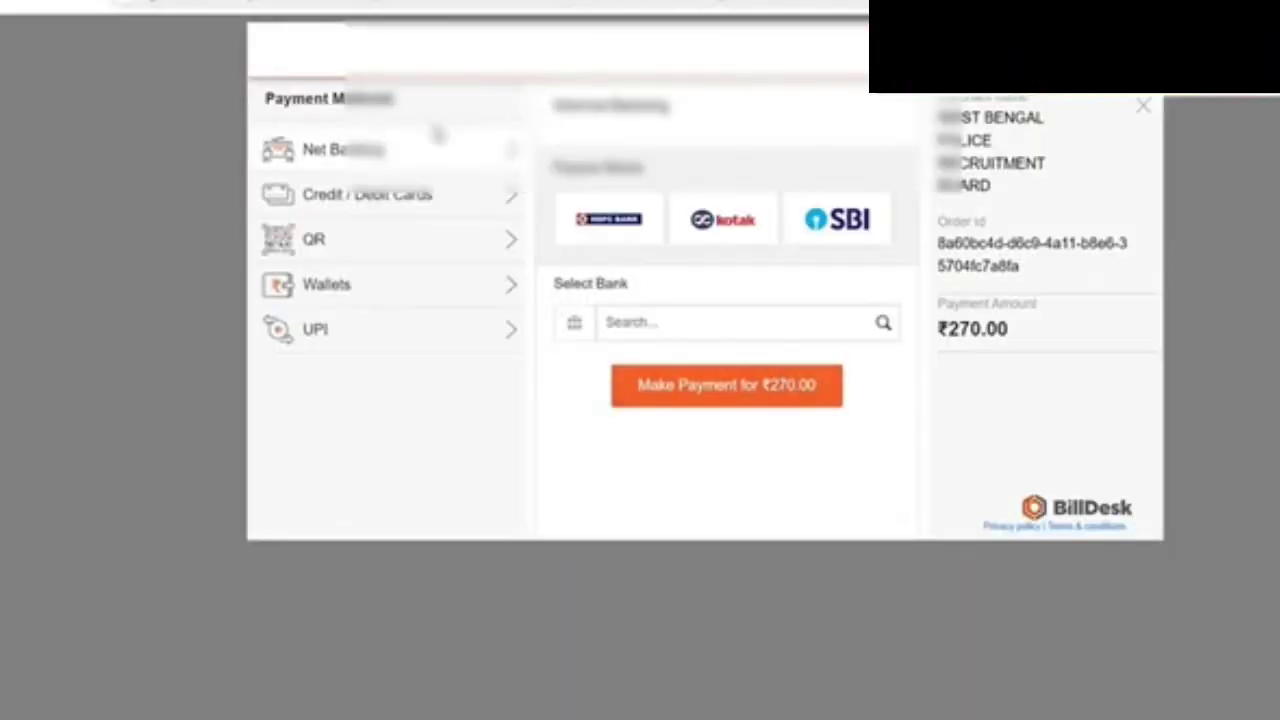
left_click(484, 249)
left_click(695, 303)
left_click(670, 338)
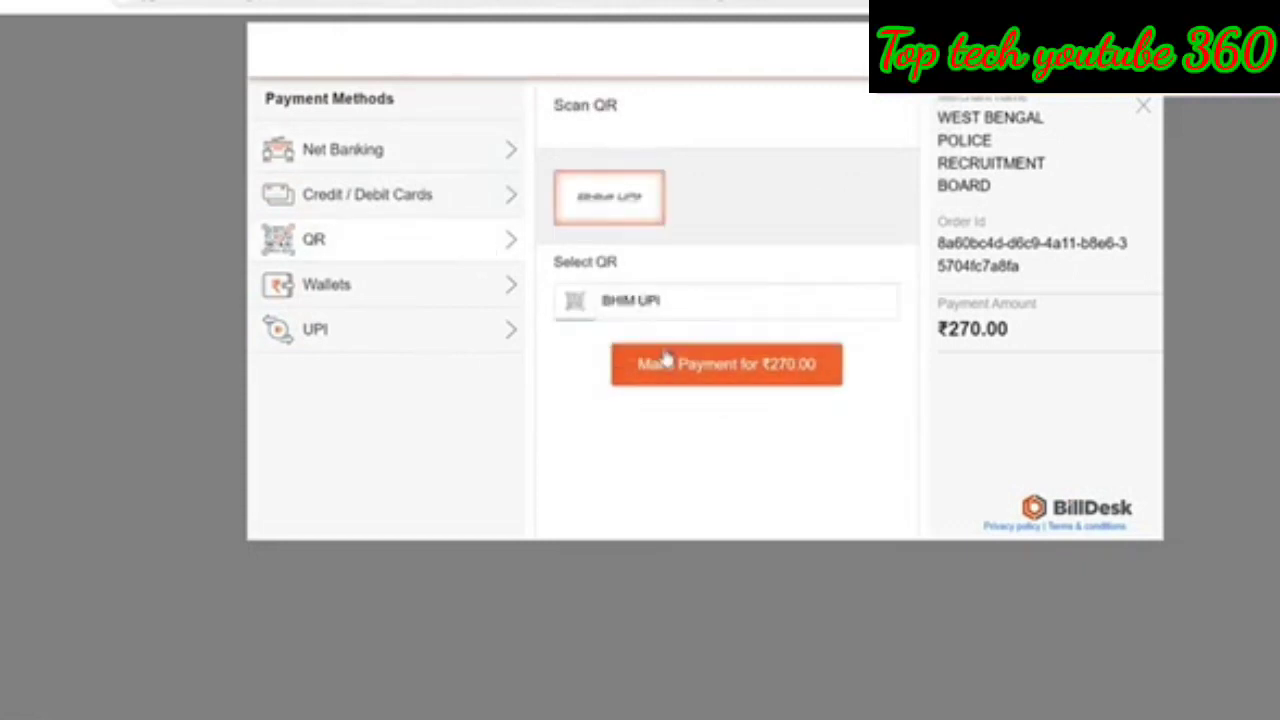
left_click(746, 374)
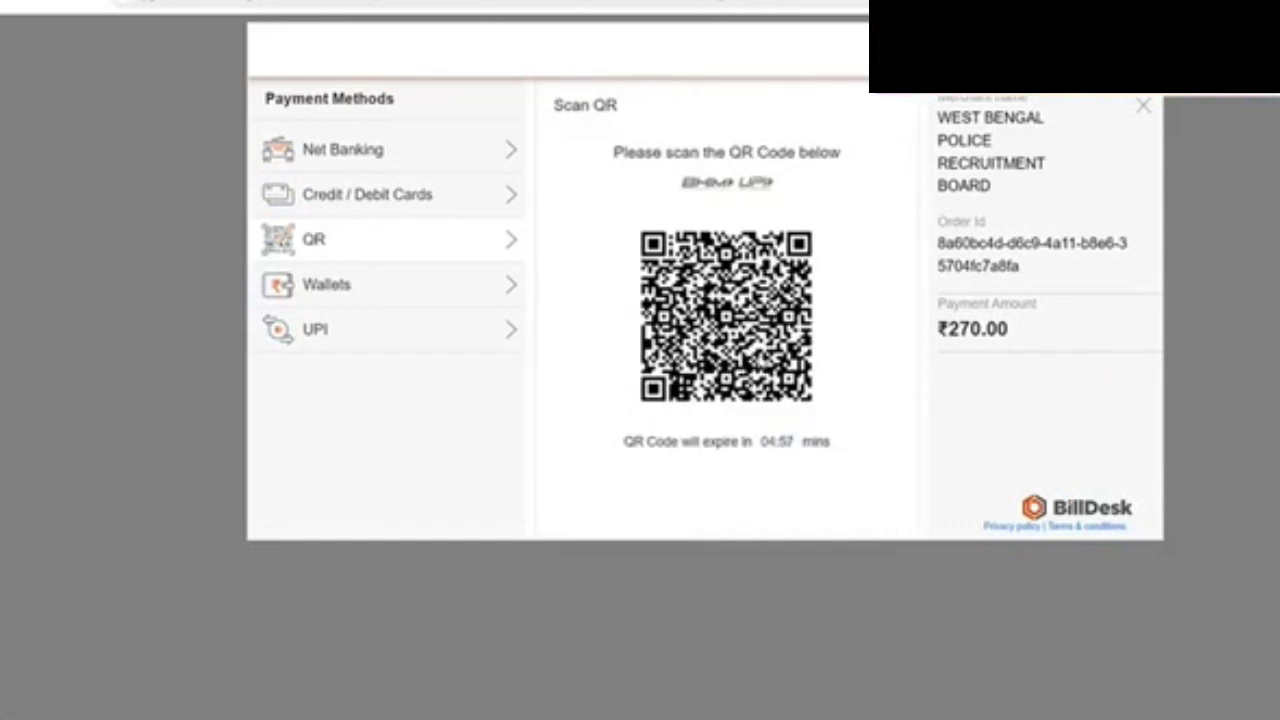